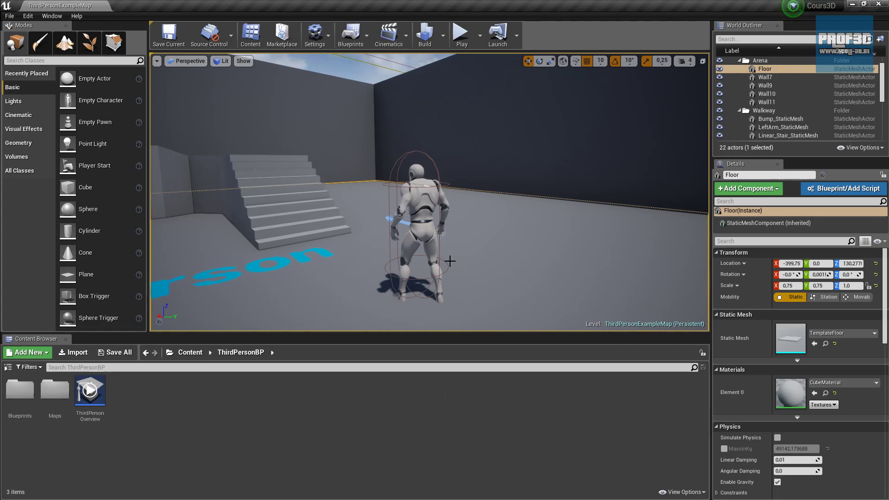
# Step: Fly around the arena level to examine the character, the camera, the stairs and the walls from several angles
pyautogui.moveTo(458, 148); pyautogui.dragTo(470, 171, button='right')
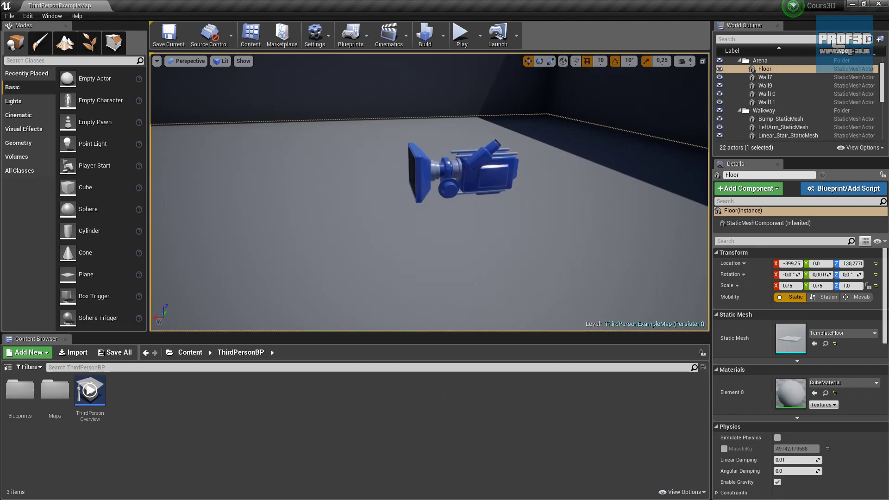
pyautogui.moveTo(470, 172); pyautogui.dragTo(398, 169, button='right')
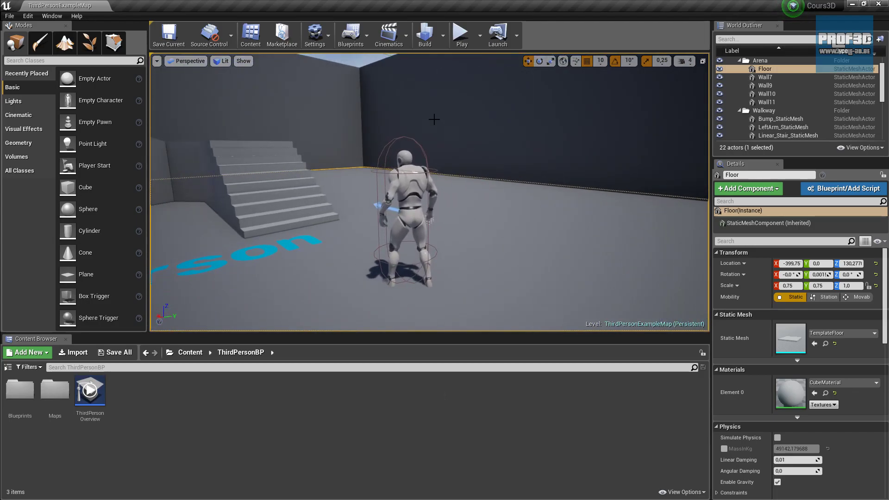
pyautogui.moveTo(434, 119); pyautogui.dragTo(477, 121, button='right')
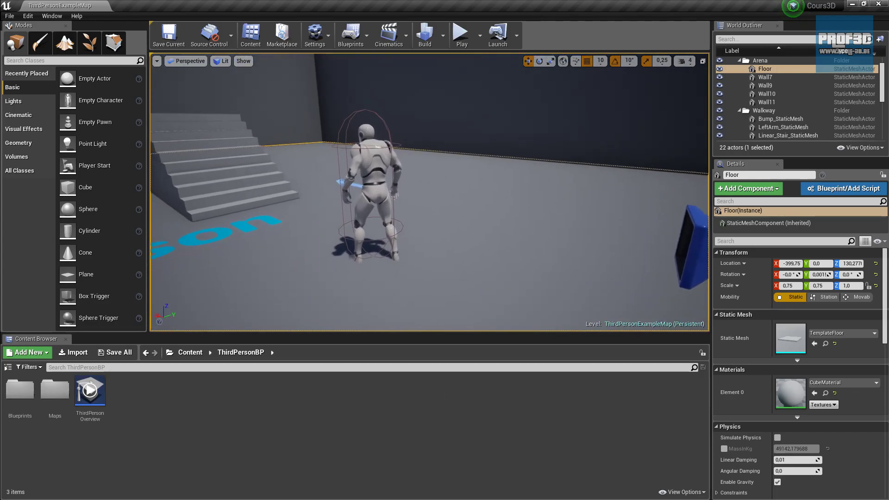
pyautogui.press('Down')
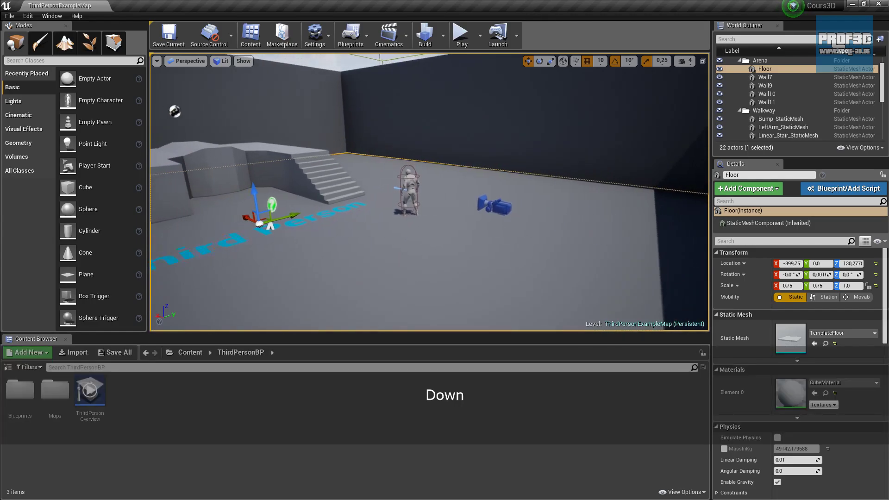
pyautogui.press('Up')
pyautogui.press('Up')
pyautogui.moveTo(430, 185); pyautogui.dragTo(614, 205, button='right')
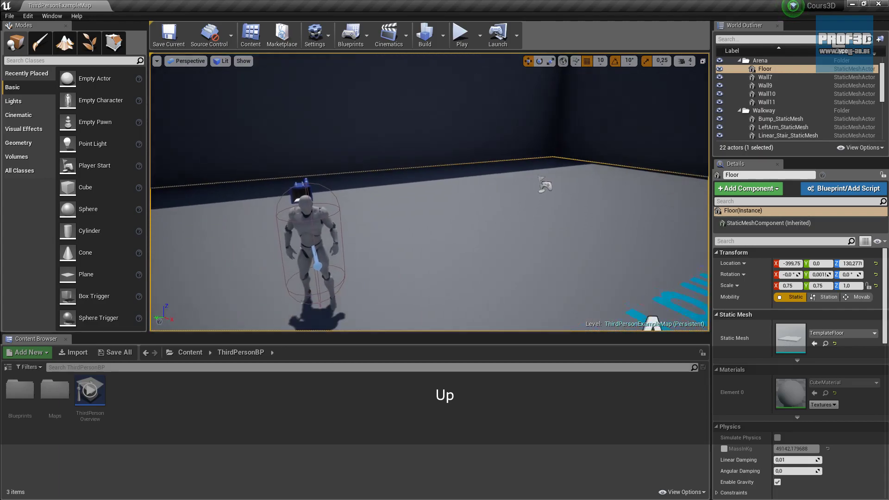
pyautogui.press('Left')
pyautogui.press('Right')
pyautogui.press('Left')
pyautogui.press('Right')
pyautogui.moveTo(430, 192); pyautogui.dragTo(320, 240, button='right')
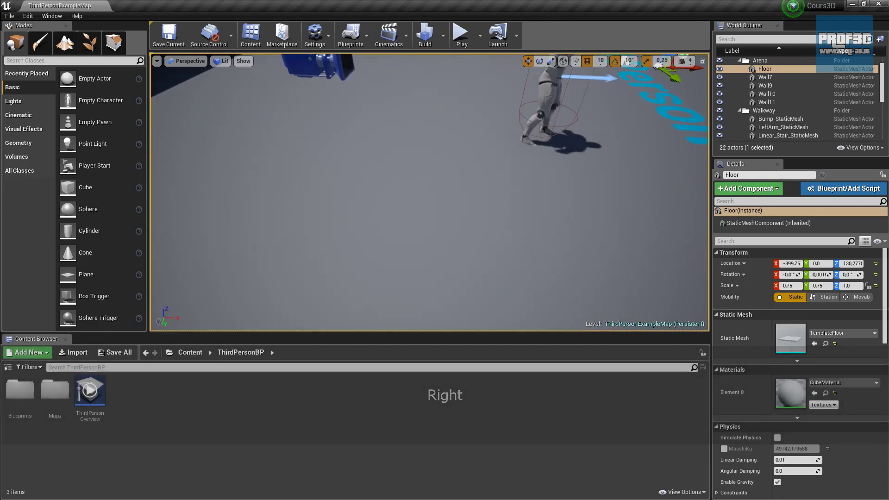
pyautogui.press('Down')
pyautogui.press('Up')
pyautogui.press('Right')
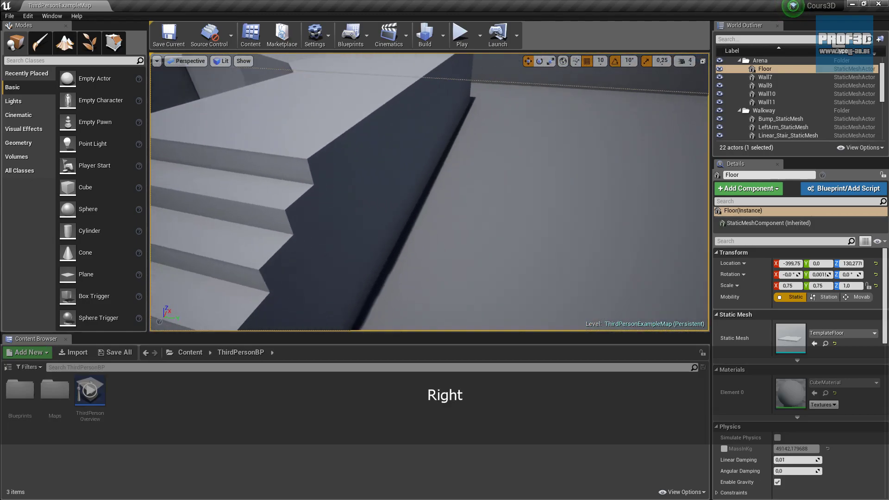
pyautogui.press('Up')
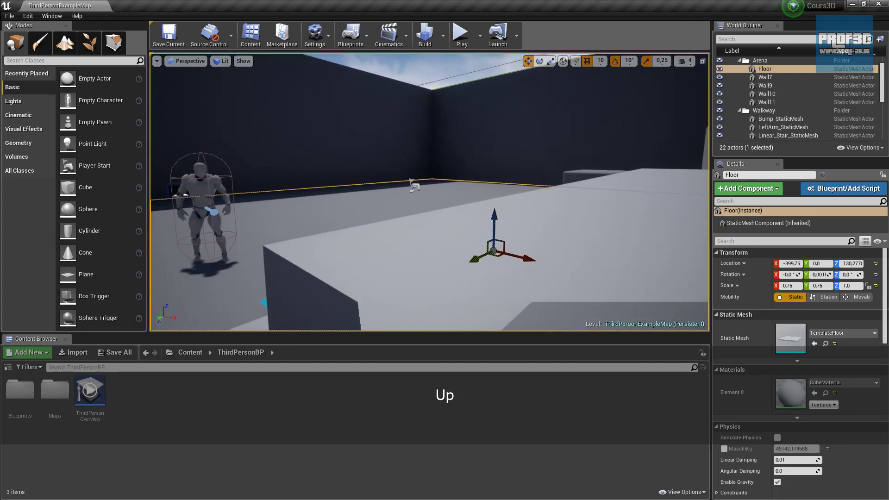
pyautogui.press('Down')
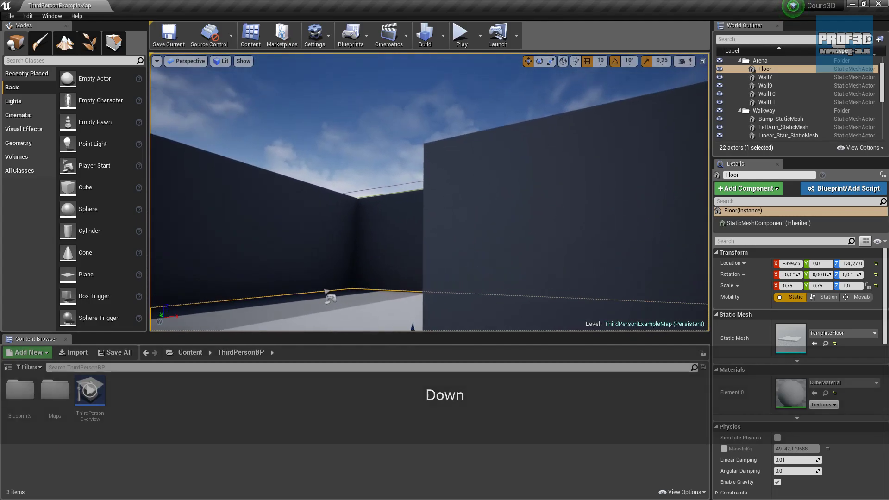
pyautogui.press('Left')
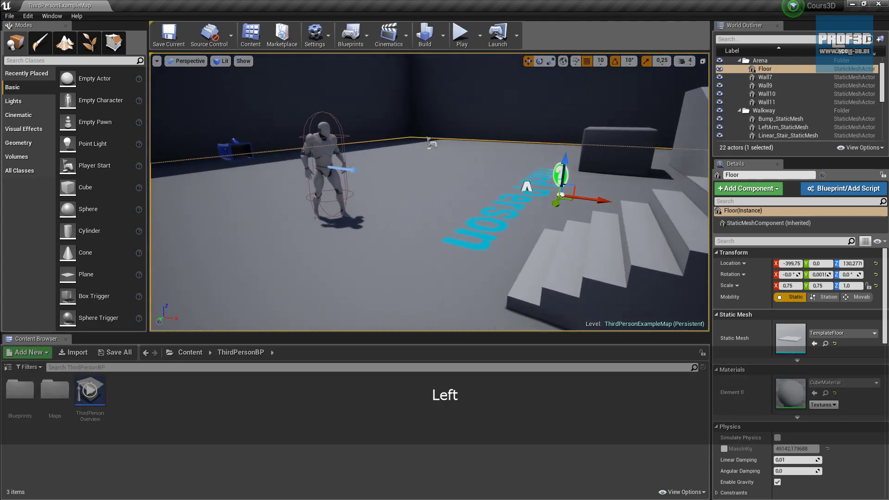
pyautogui.press('Up')
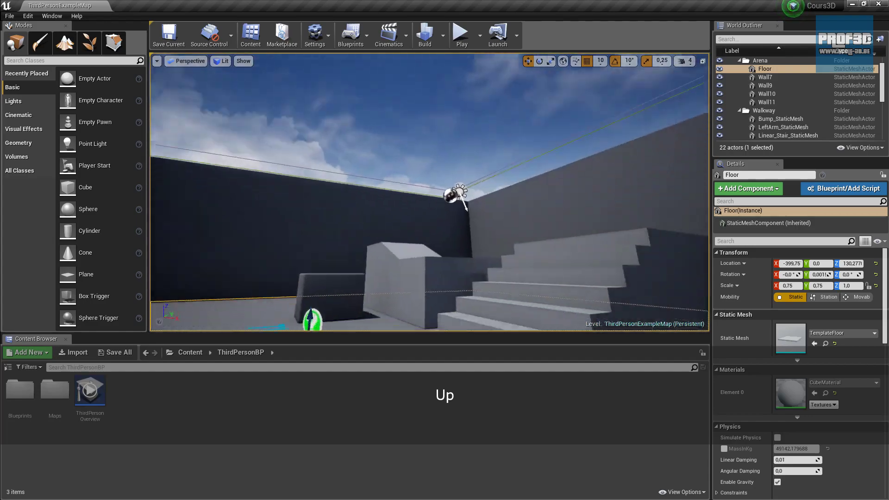
pyautogui.press('Down')
pyautogui.moveTo(443, 135); pyautogui.dragTo(363, 147, button='right')
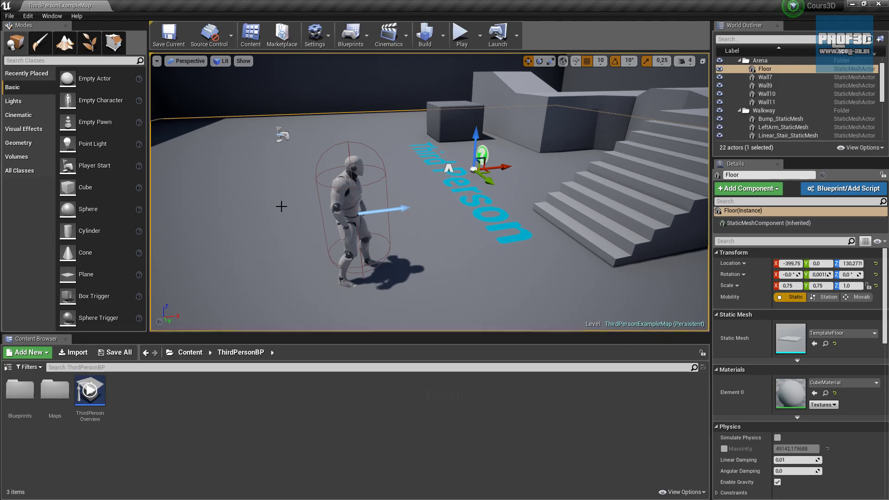
# Step: Look through the Recently Placed category and the options of the Paint, Foliage and Geometry Editing modes
pyautogui.click(19, 74)
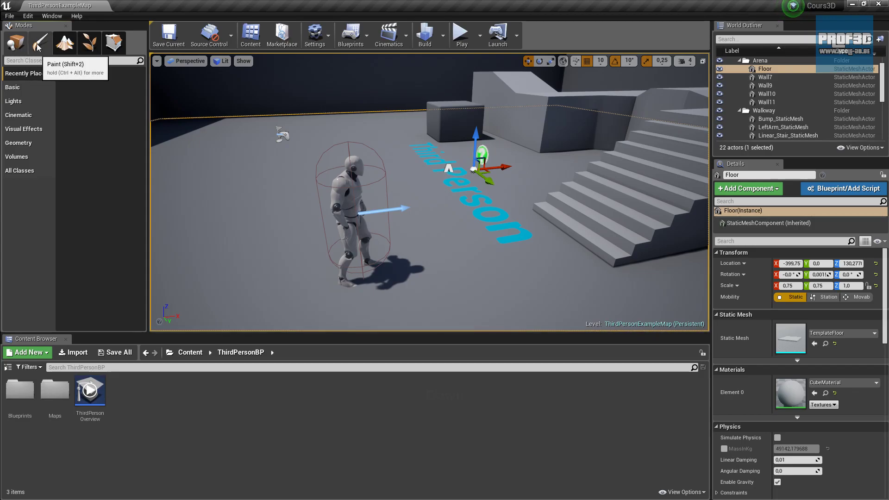
pyautogui.click(62, 44)
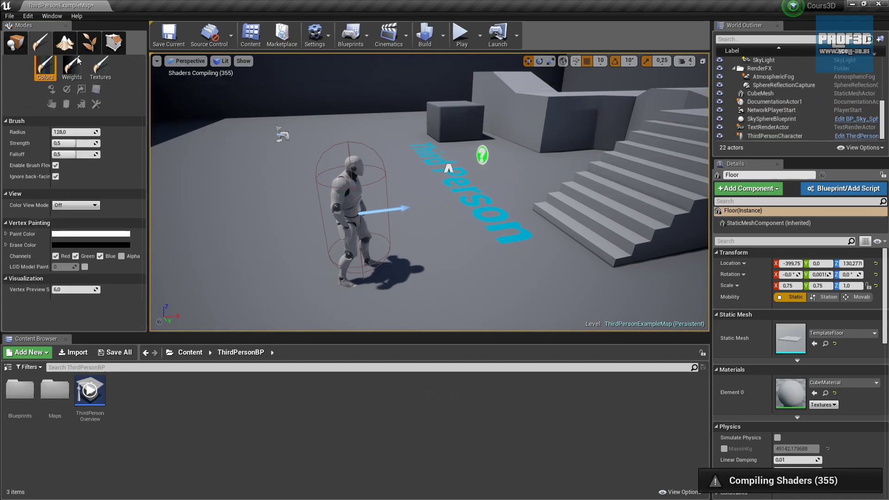
pyautogui.click(90, 43)
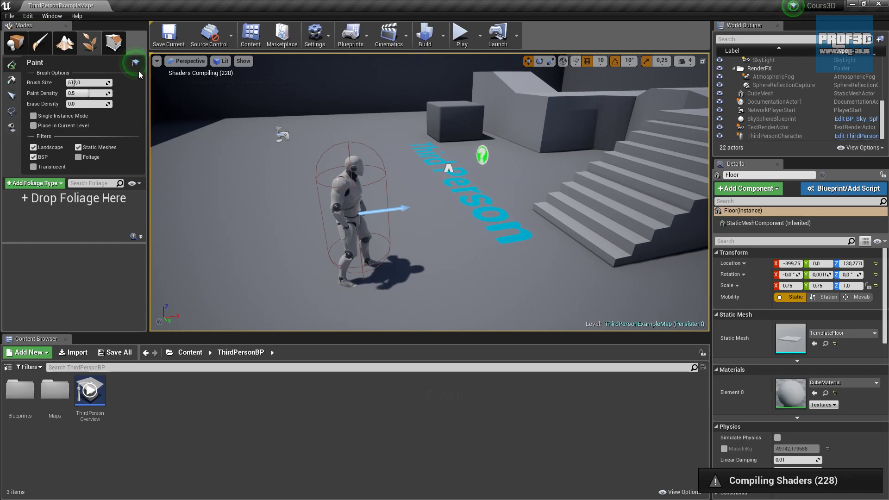
pyautogui.click(111, 41)
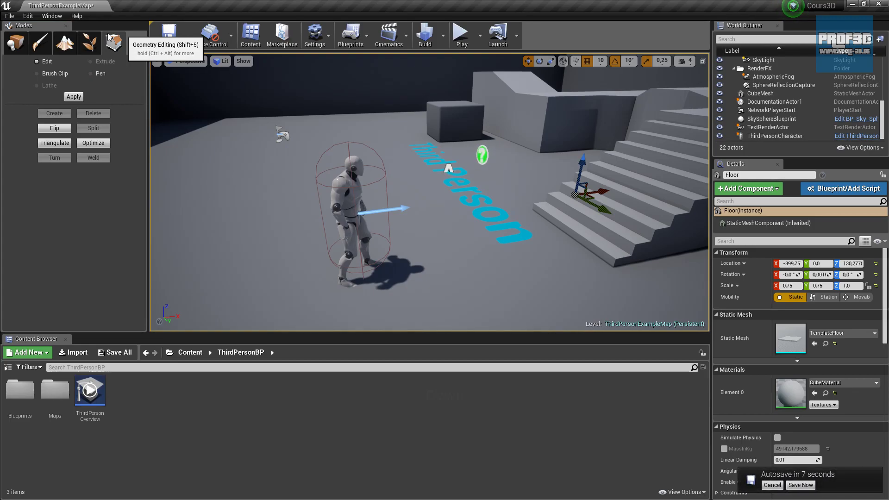
# Step: Return to Place mode and browse its actor categories from Recently Placed, Basic and Lights through Cinematic, Visual Effects and Geometry
pyautogui.click(16, 43)
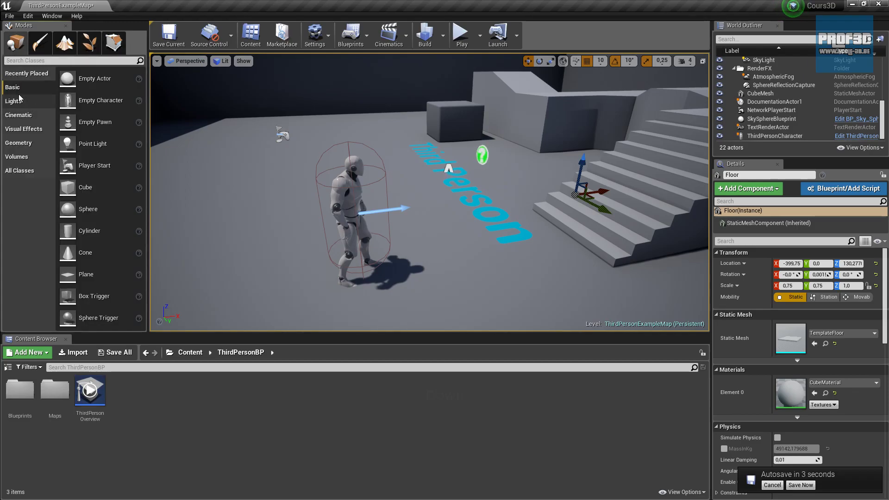
pyautogui.click(25, 74)
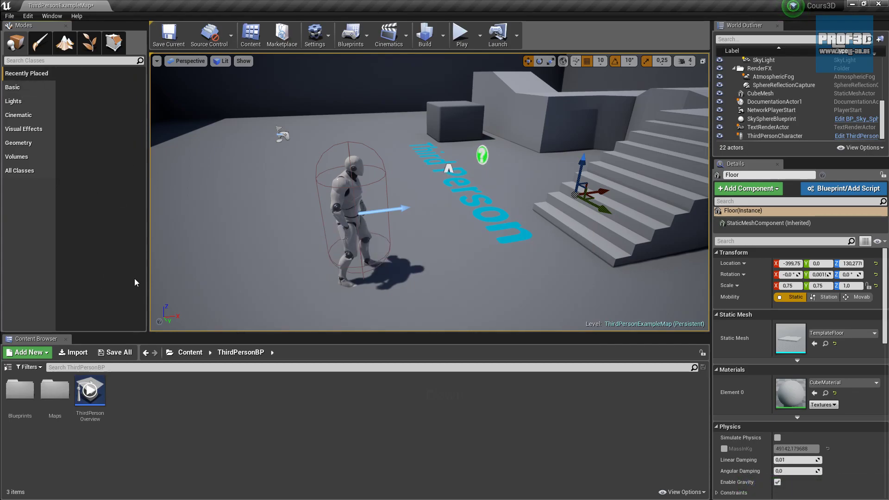
pyautogui.click(14, 88)
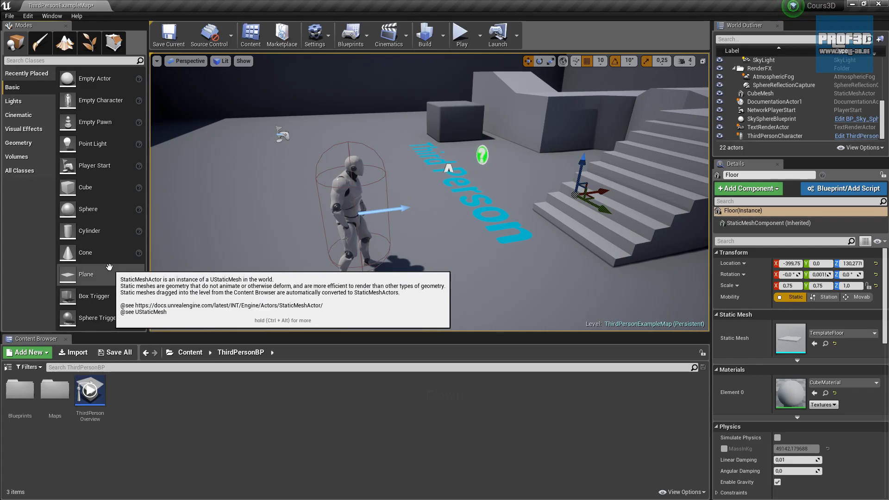
pyautogui.click(24, 101)
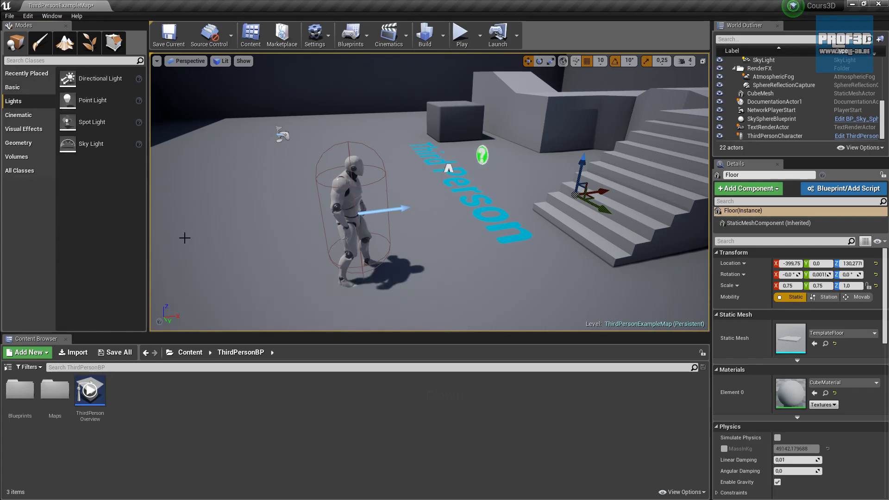
pyautogui.click(19, 115)
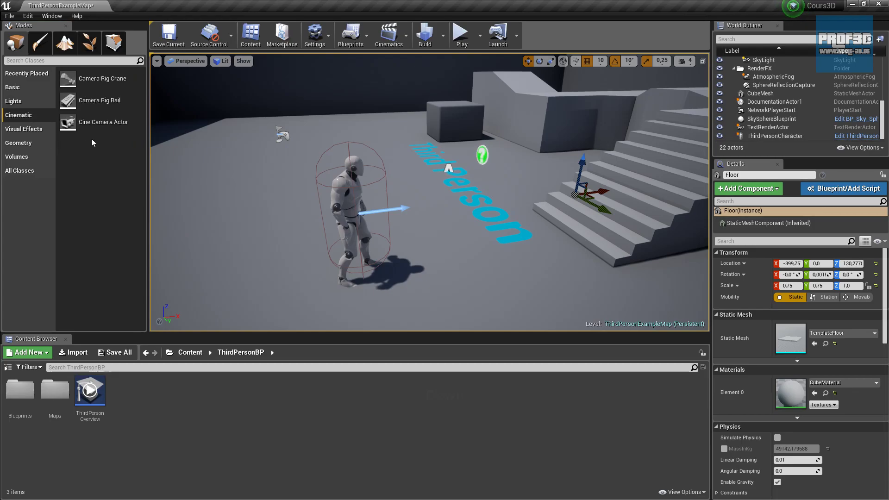
pyautogui.click(23, 129)
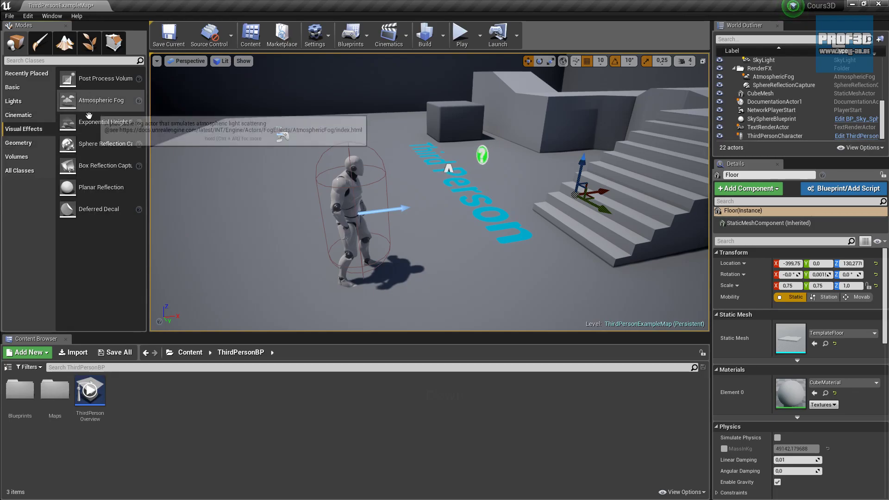
pyautogui.click(37, 145)
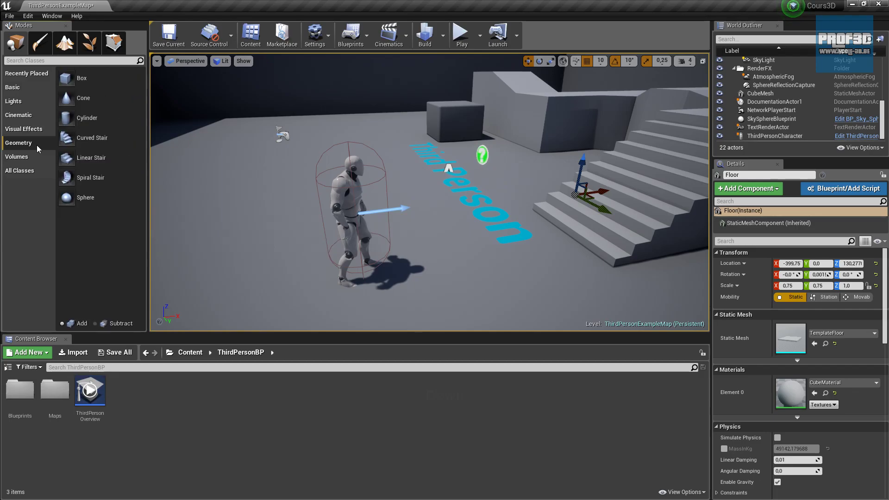
# Step: Review the placeable actors listed in the Volumes and All Classes categories, finishing on Volumes
pyautogui.click(37, 157)
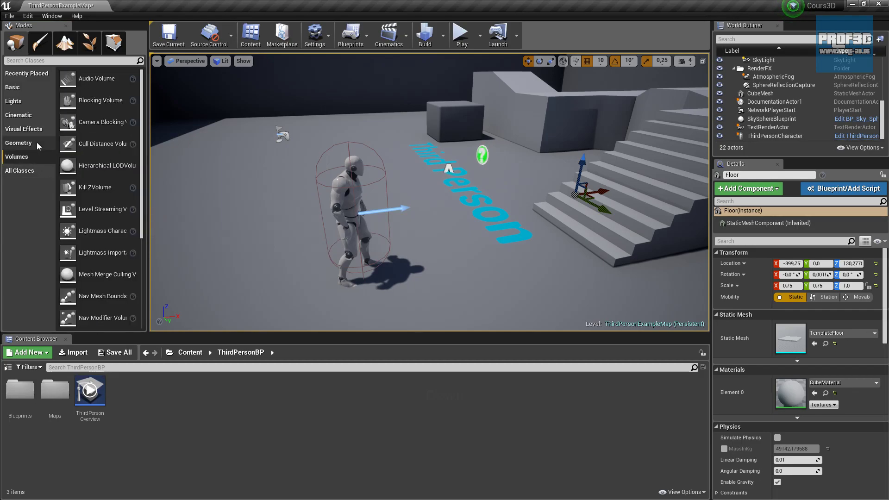
pyautogui.scroll(-5, 107, 273)
pyautogui.scroll(5, 107, 273)
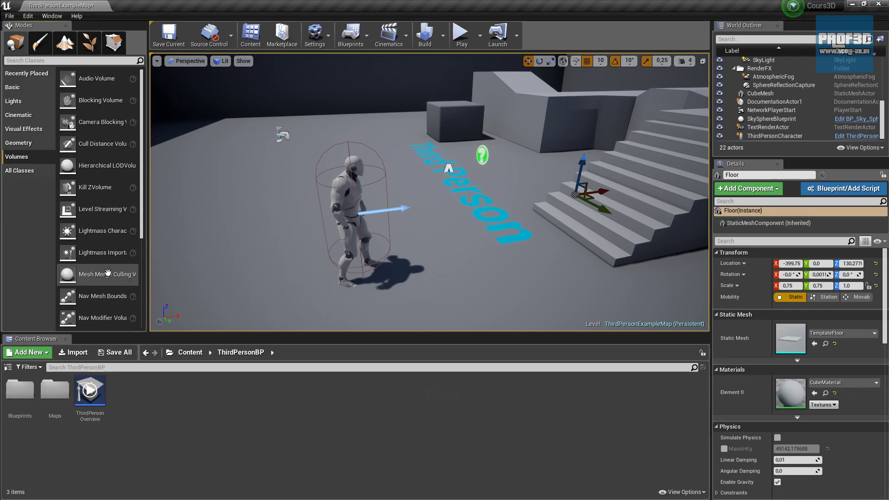
pyautogui.click(21, 169)
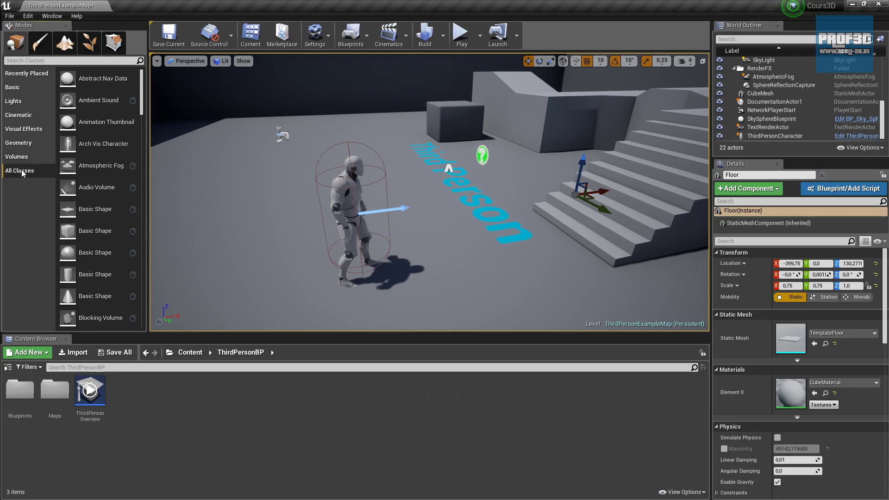
pyautogui.moveTo(140, 95)
pyautogui.mouseDown()
pyautogui.moveTo(134, 235)
pyautogui.moveTo(139, 69)
pyautogui.moveTo(135, 270)
pyautogui.moveTo(139, 83)
pyautogui.mouseUp()
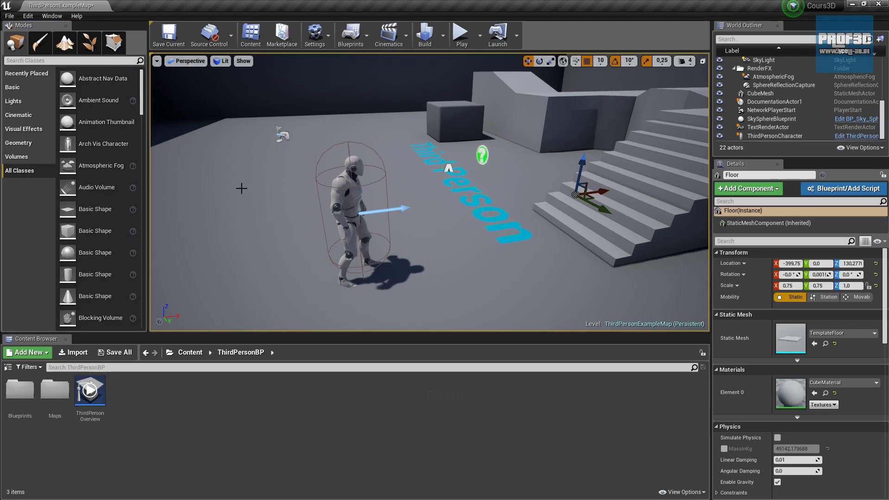
pyautogui.click(24, 156)
pyautogui.scroll(-4, 100, 138)
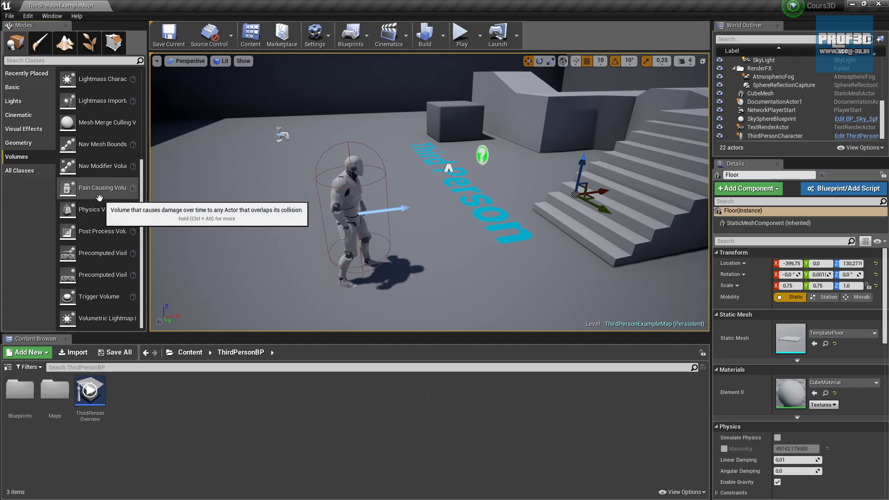
pyautogui.scroll(4, 104, 215)
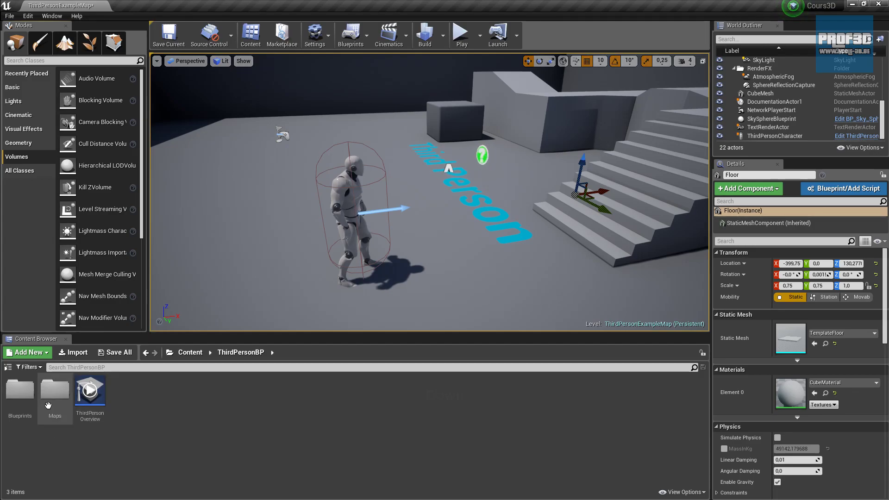
# Step: Look at the contents of the Maps folder and go back to the ThirdPersonBP folder
pyautogui.doubleClick(55, 390)
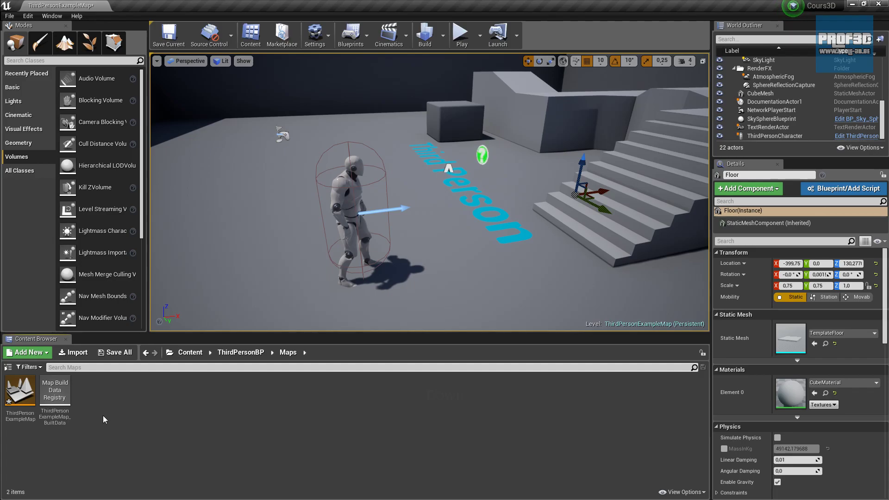
pyautogui.click(138, 422)
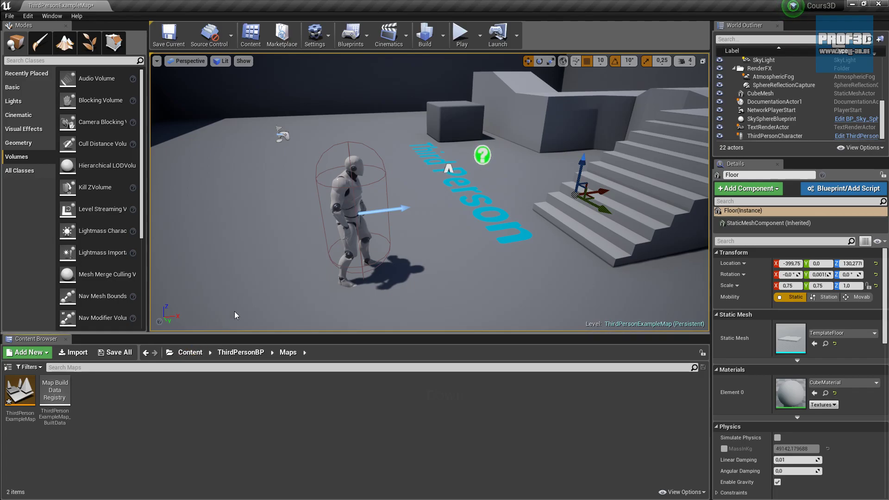
pyautogui.click(241, 354)
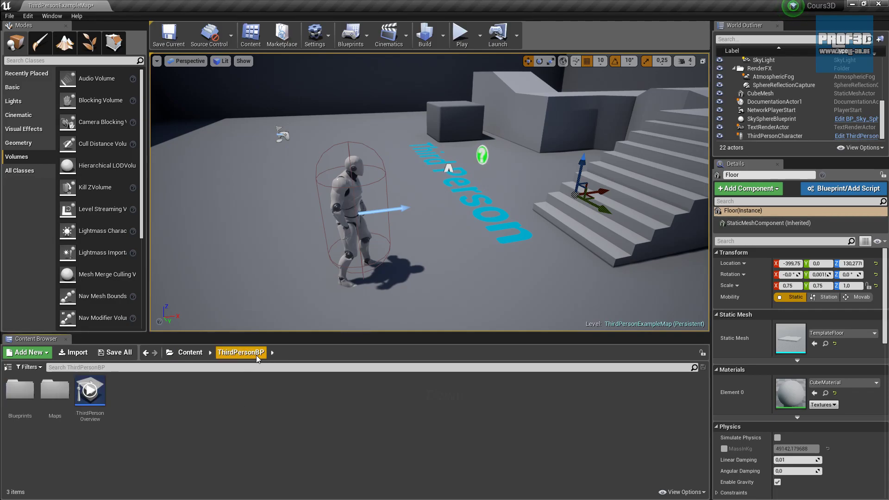
# Step: Place the 1M_Cube mesh from Content/Geometry/Meshes on the floor behind the character, at about X -860, Y 160, Z 130
pyautogui.click(189, 353)
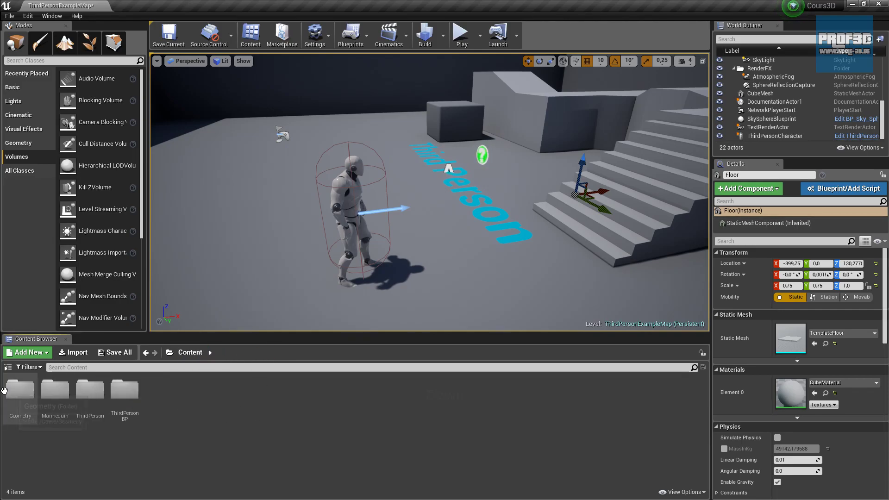
pyautogui.doubleClick(20, 390)
pyautogui.doubleClick(22, 392)
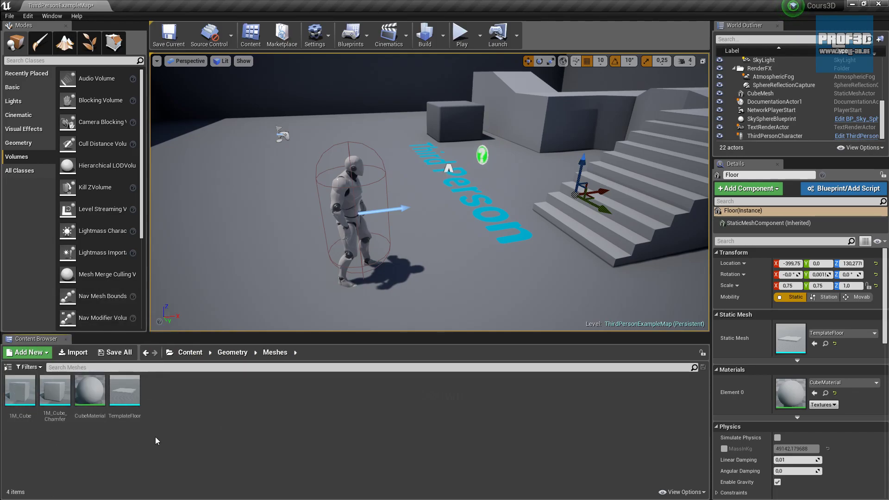
pyautogui.moveTo(32, 416); pyautogui.dragTo(304, 213)
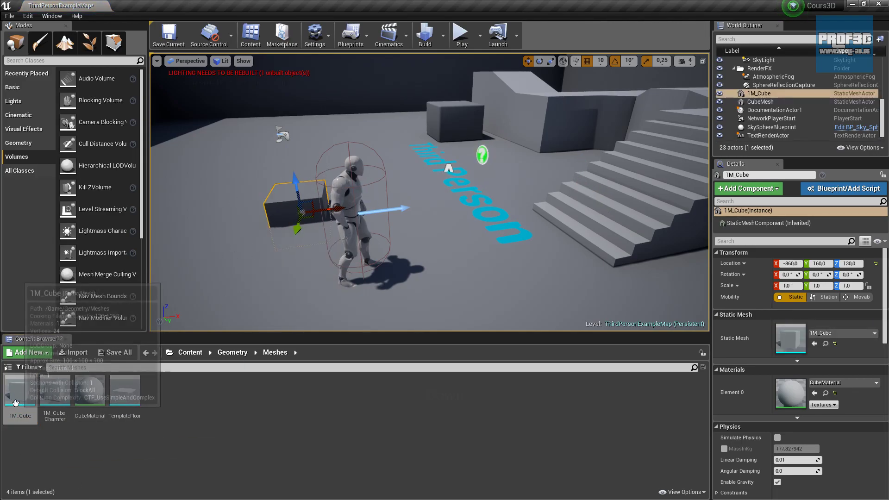
# Step: Place the 1M_Cube_Chamfer mesh at about X -940, Y -380, Z 130 and the TemplateFloor mesh at about X -920, Y 300, Z 120
pyautogui.moveTo(52, 397); pyautogui.dragTo(291, 148)
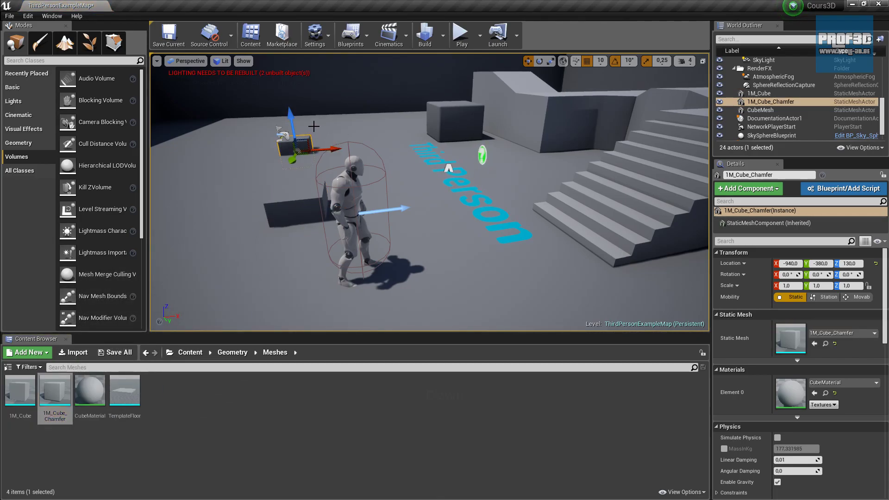
pyautogui.moveTo(89, 390); pyautogui.dragTo(480, 264)
pyautogui.moveTo(124, 390); pyautogui.dragTo(271, 253)
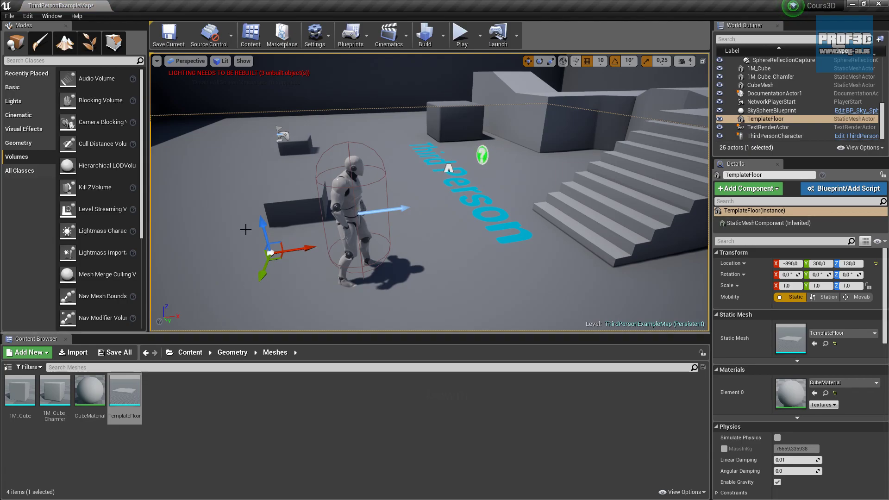
pyautogui.moveTo(265, 237); pyautogui.dragTo(241, 228)
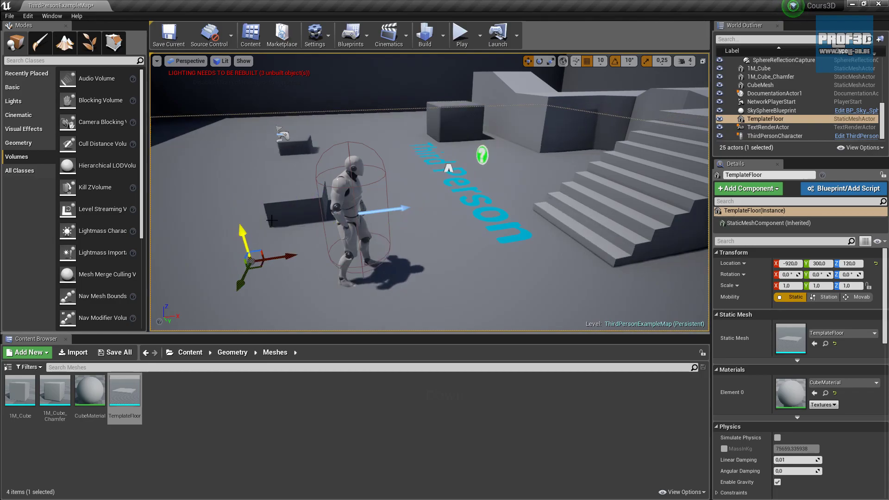
# Step: Raise the 1M_Cube to Z 170, and delete both it and the 1M_Cube_Chamfer from the level
pyautogui.click(303, 192)
pyautogui.moveTo(290, 214); pyautogui.dragTo(301, 180)
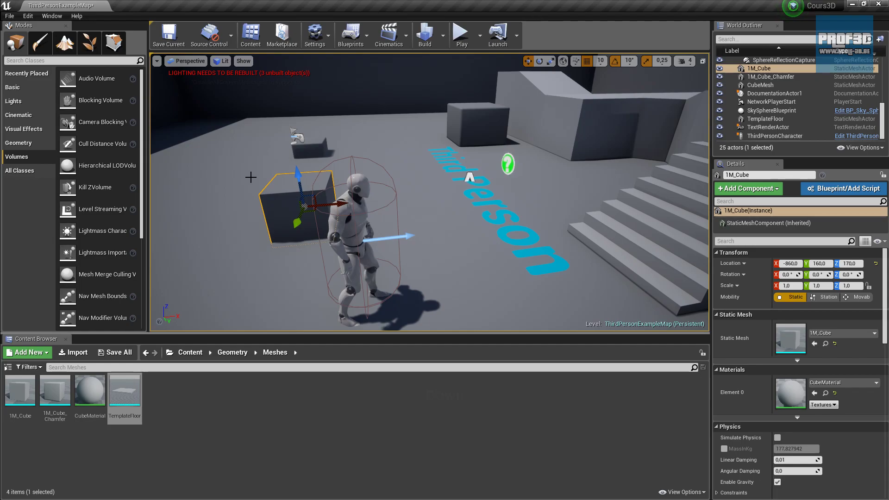
pyautogui.press('Delete')
pyautogui.click(316, 150)
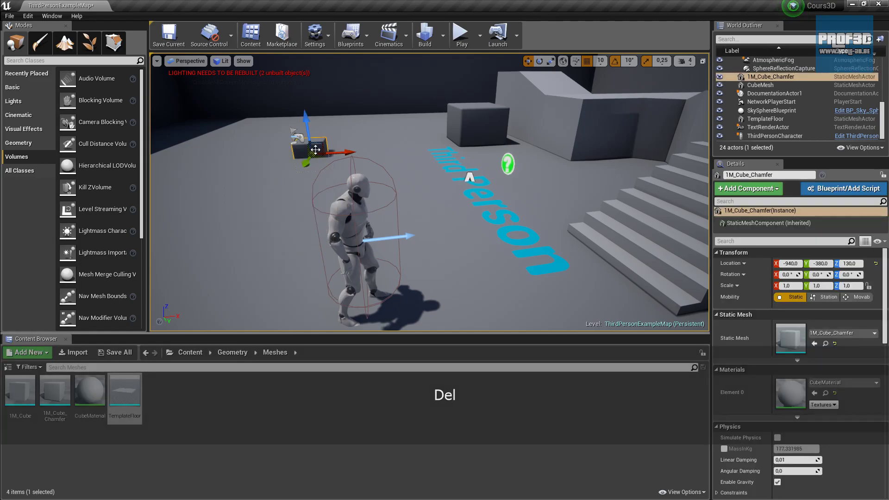
pyautogui.press('Delete')
# Step: Delete the level's original Floor actor and clear the selection of the newly placed TemplateFloor
pyautogui.click(272, 211)
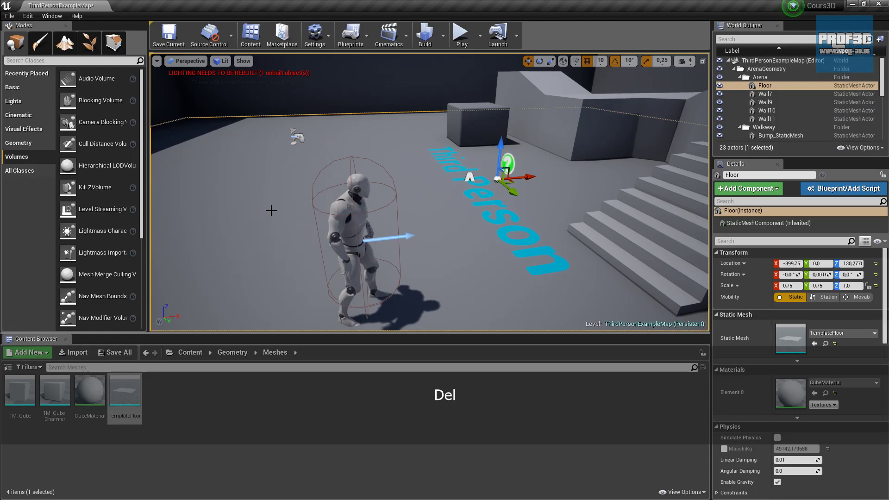
pyautogui.press('Delete')
pyautogui.click(247, 219)
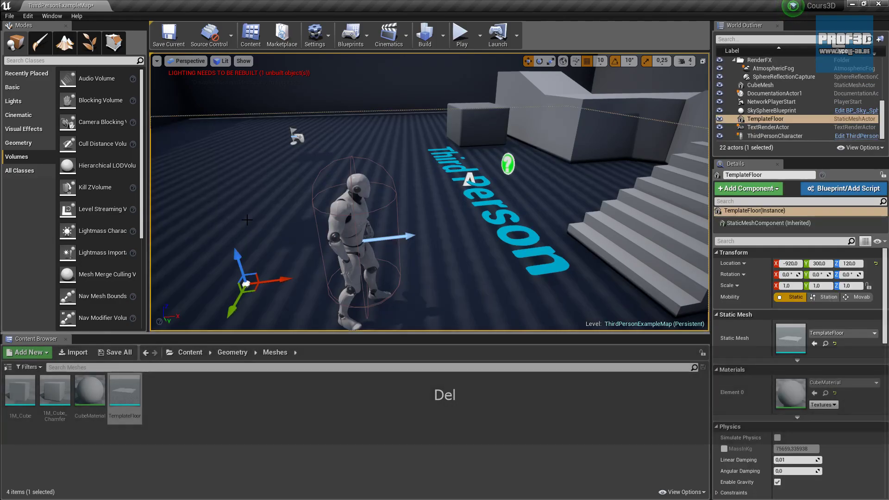
pyautogui.hotkey('ctrl', 'z')
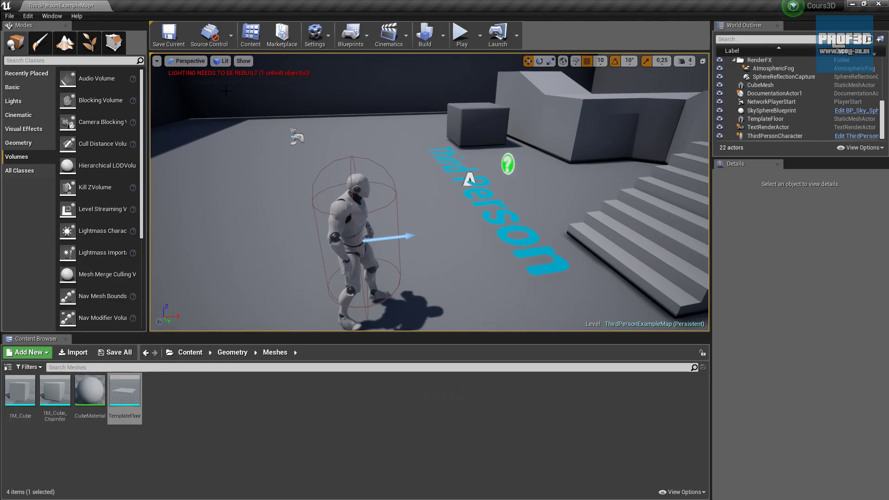
# Step: Close the Content Browser and open it again
pyautogui.click(256, 35)
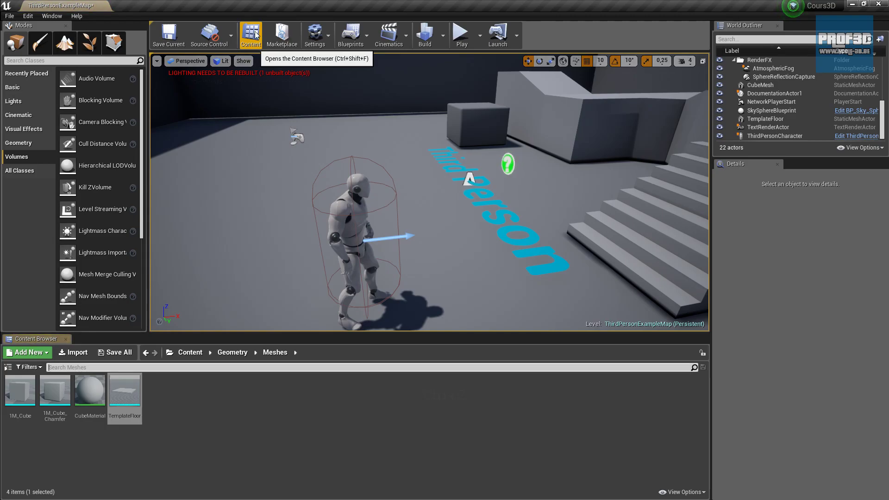
pyautogui.click(66, 339)
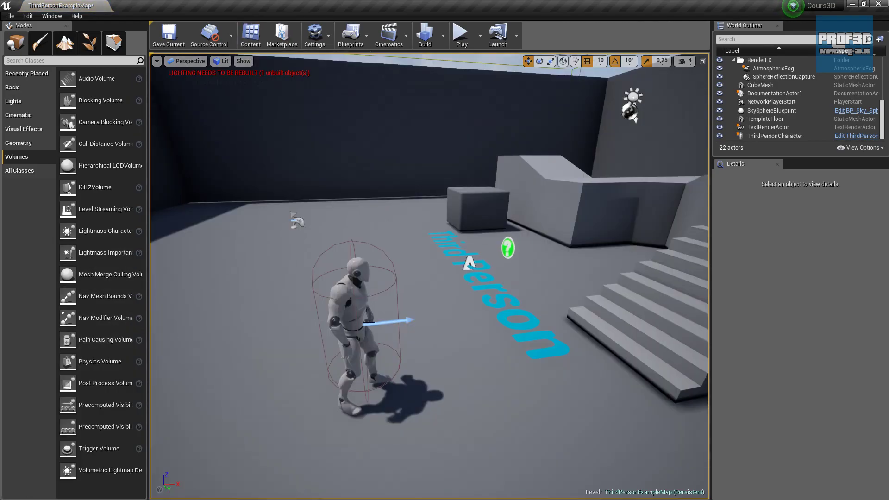
pyautogui.click(251, 35)
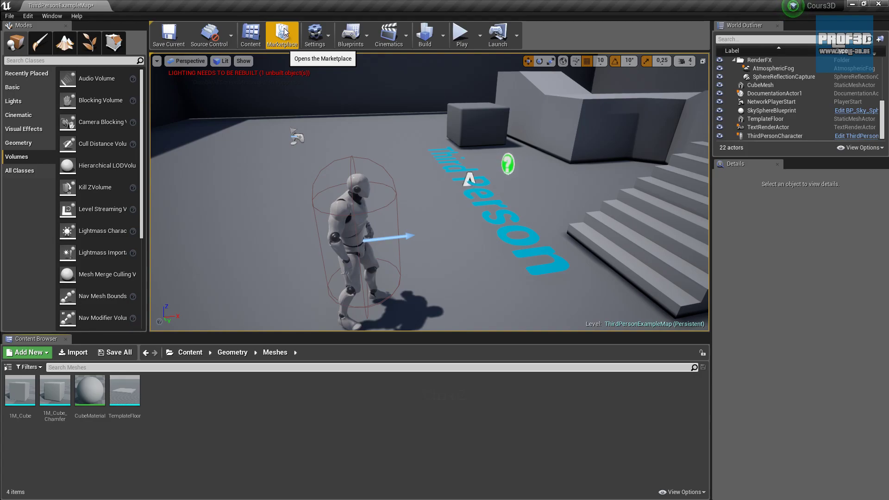
# Step: Look through the editor Settings options, including scalability and plugins, and the Blueprints, Cinematics and Build options
pyautogui.click(314, 43)
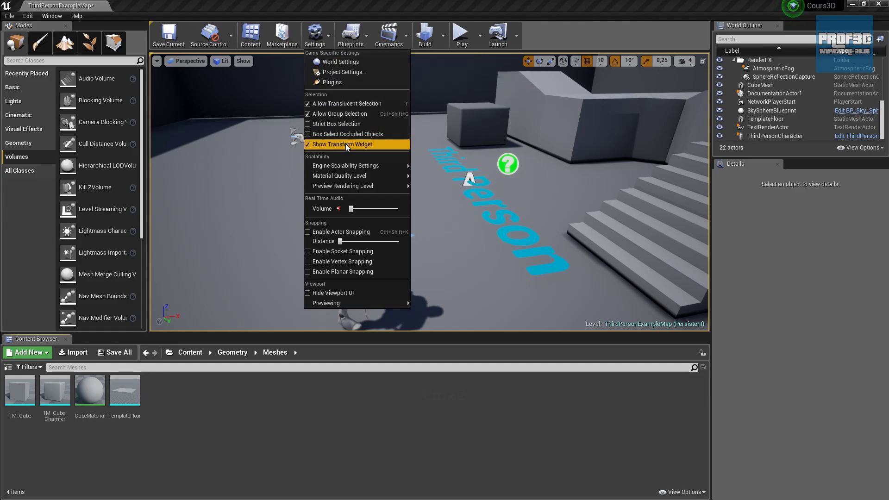
pyautogui.moveTo(374, 163)
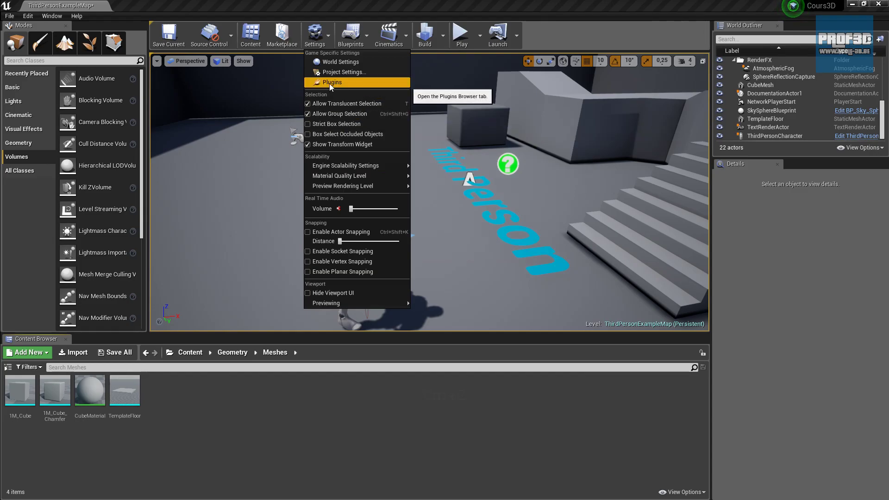
pyautogui.click(331, 36)
pyautogui.click(359, 35)
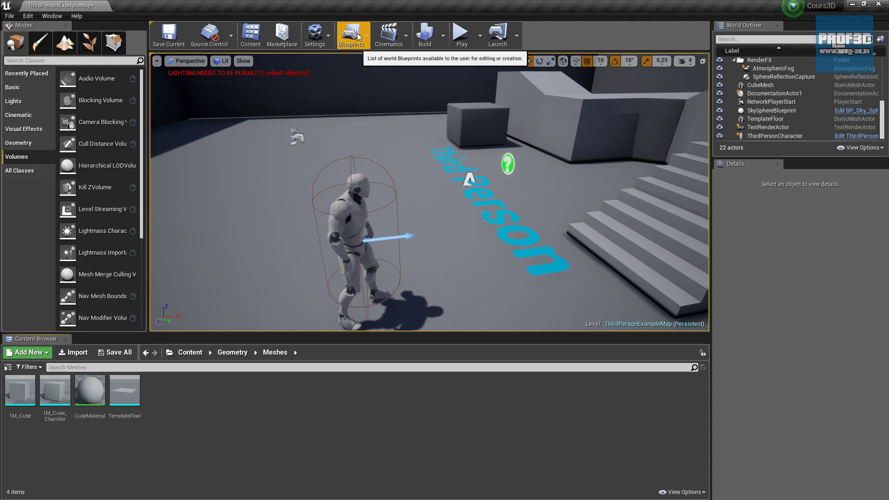
pyautogui.click(401, 33)
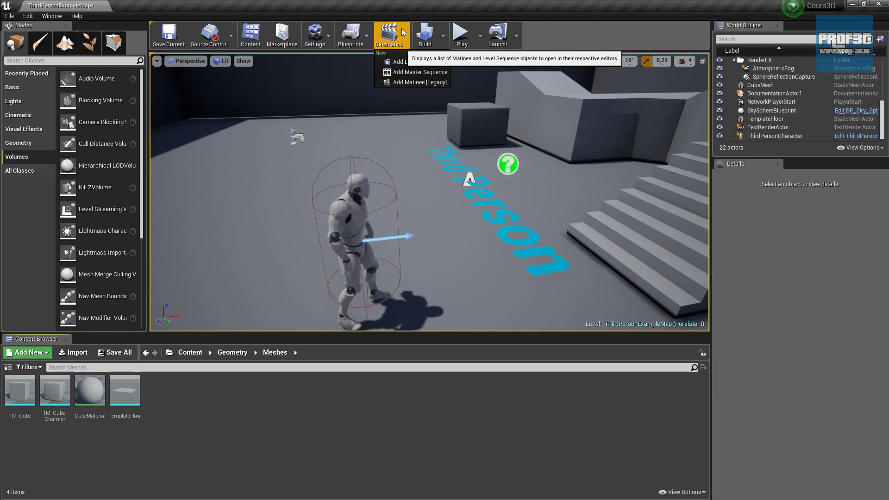
pyautogui.click(443, 39)
pyautogui.click(441, 38)
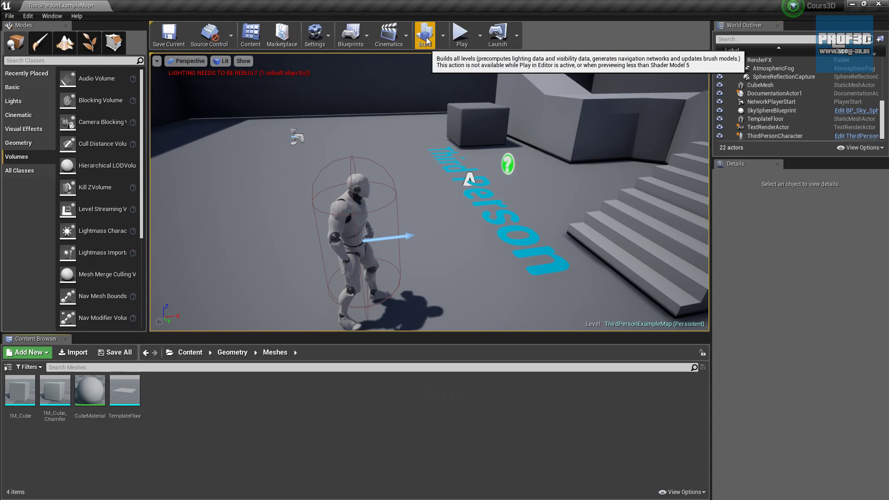
# Step: Play the level in the editor, run the character forward and back, make it jump, and end the play session
pyautogui.click(465, 37)
pyautogui.click(427, 138)
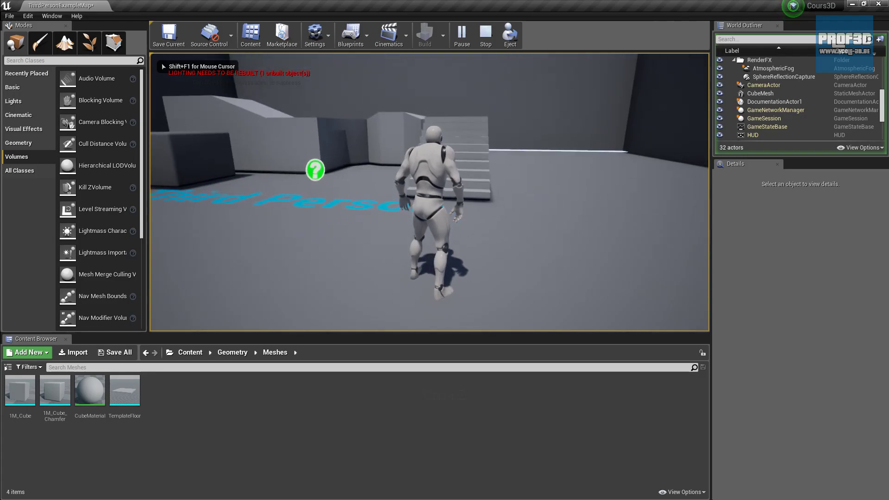
pyautogui.press('Up')
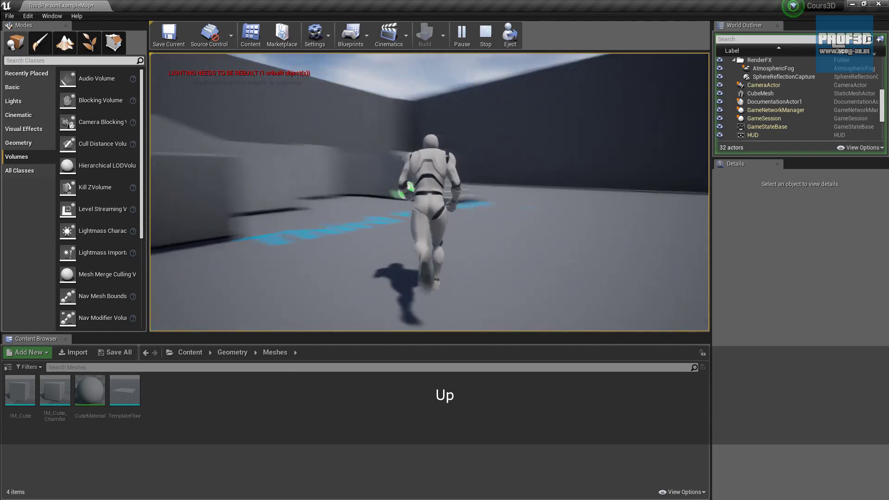
pyautogui.press('Down')
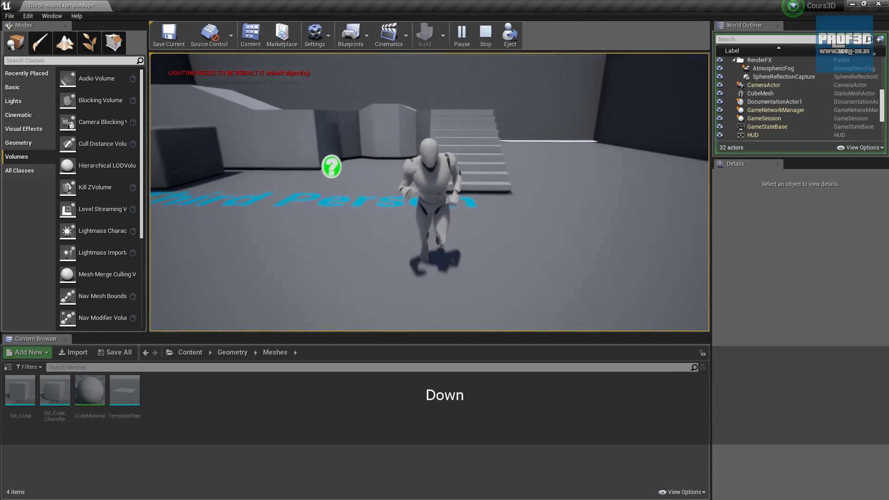
pyautogui.press('Up')
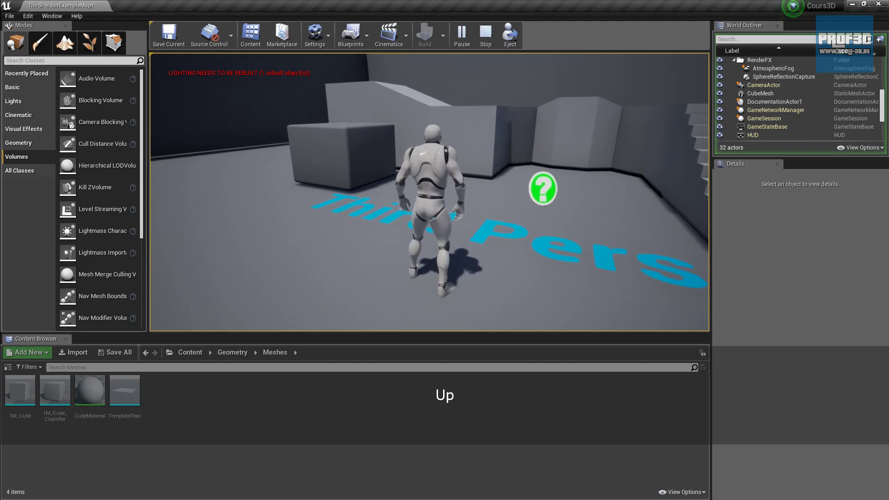
pyautogui.press('space')
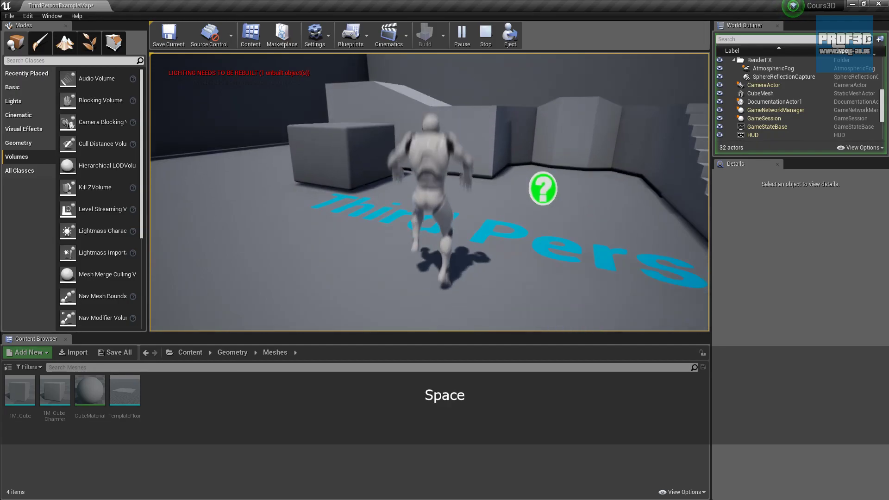
pyautogui.press('Escape')
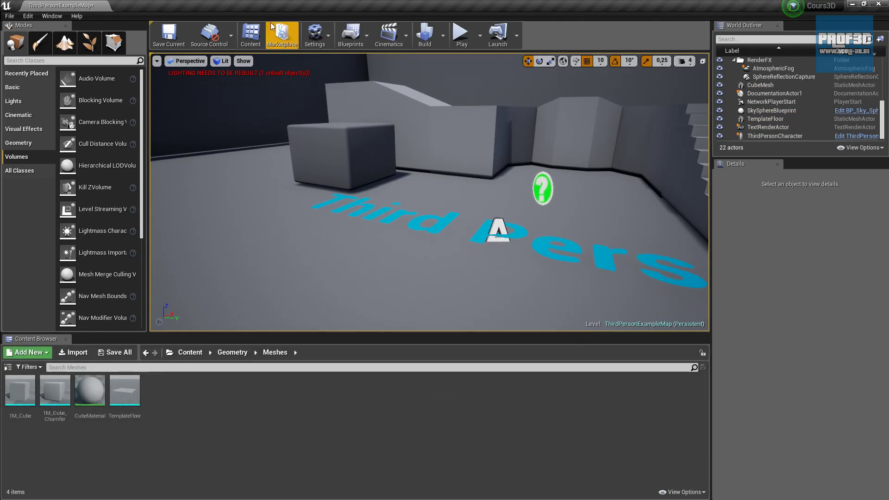
# Step: Play the level again, eject from the character to fly the camera freely around it, and stop the simulation
pyautogui.click(461, 35)
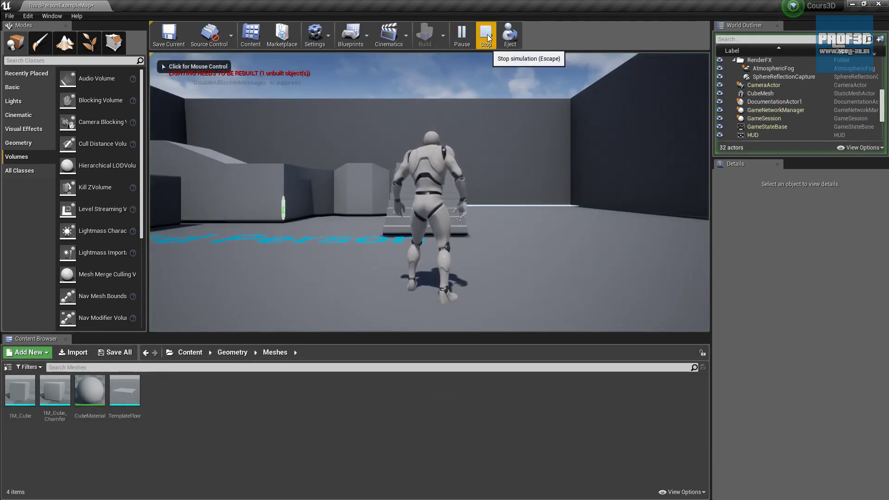
pyautogui.click(492, 42)
pyautogui.click(461, 36)
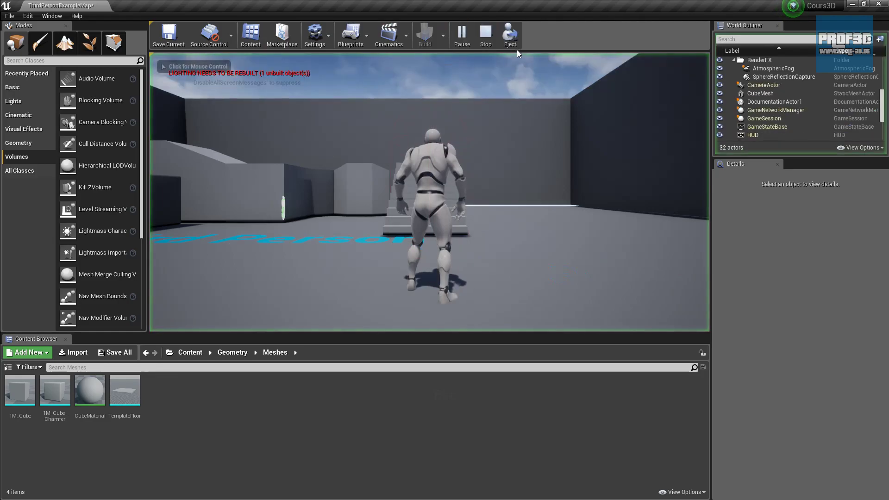
pyautogui.click(512, 38)
pyautogui.moveTo(459, 176); pyautogui.dragTo(344, 194, button='right')
pyautogui.press('Down')
pyautogui.press('Right')
pyautogui.press('Right')
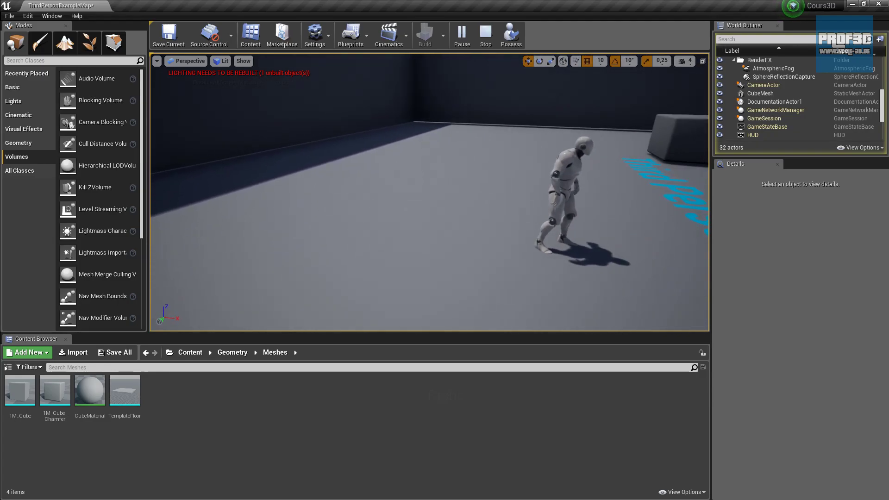
pyautogui.moveTo(429, 192); pyautogui.dragTo(437, 196, button='right')
pyautogui.press('Right')
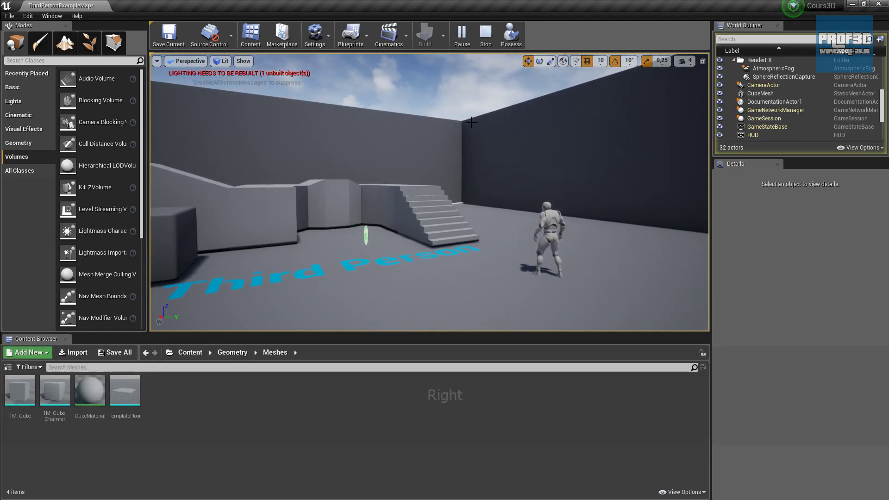
pyautogui.click(486, 31)
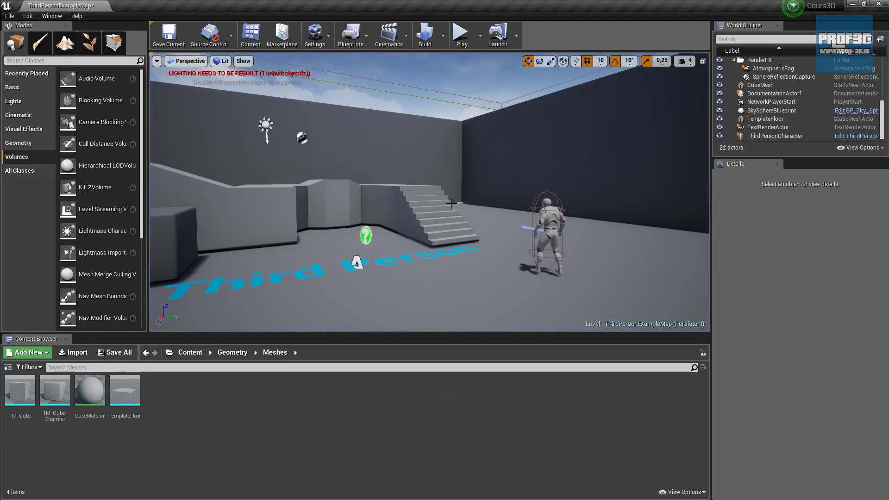
# Step: Review the target devices and platform support options available for launching the game
pyautogui.moveTo(489, 232); pyautogui.dragTo(490, 231, button='right')
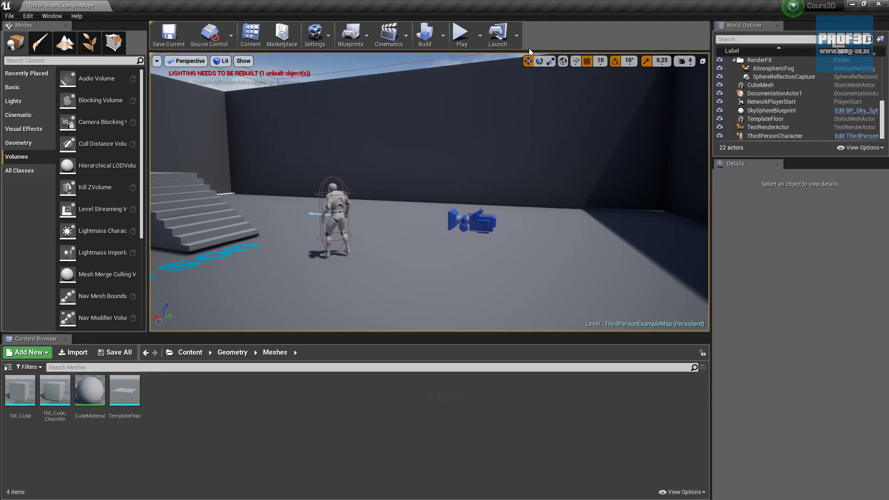
pyautogui.click(516, 35)
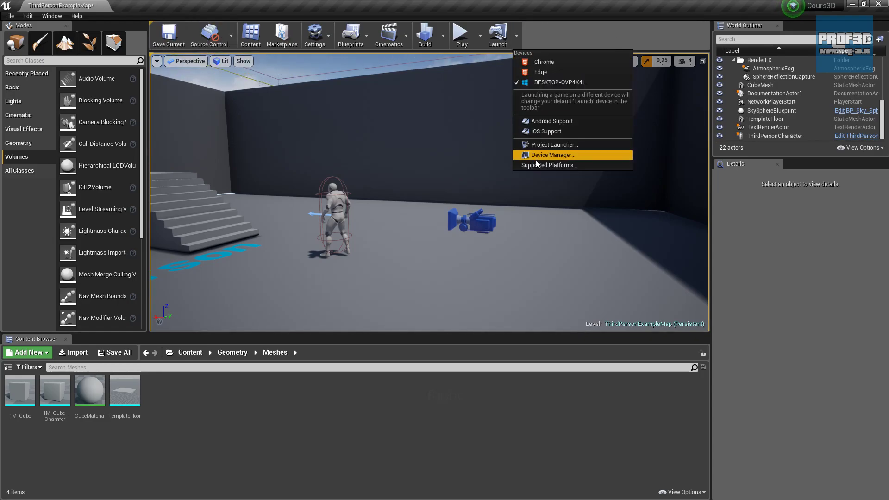
pyautogui.click(518, 37)
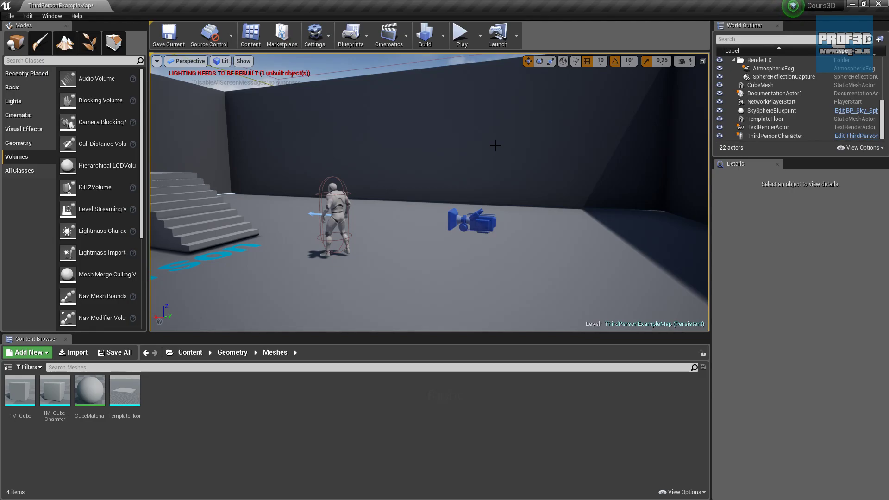
pyautogui.click(517, 37)
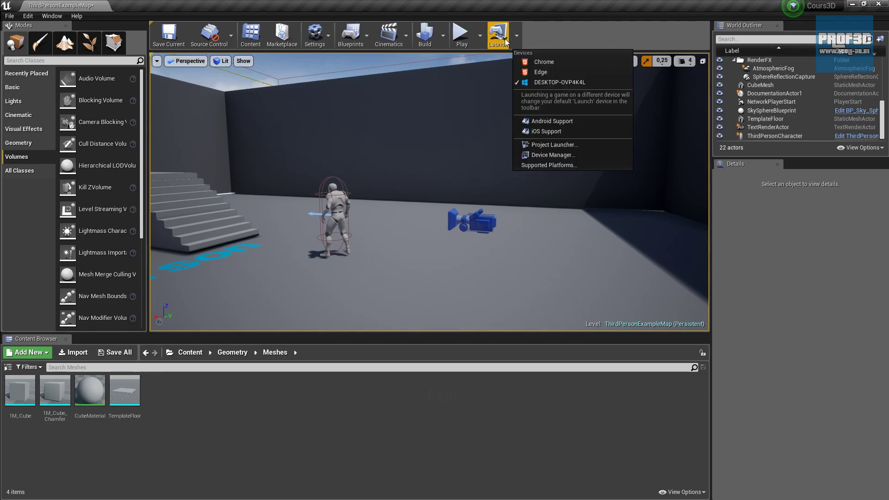
pyautogui.click(505, 36)
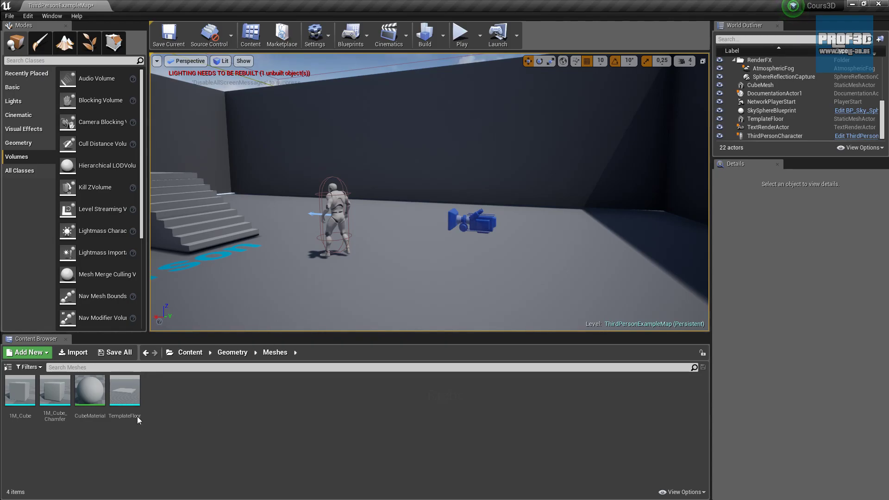
# Step: Look over the level's actors and folders in the World Outliner up to its first entries, and view the arena around the character
pyautogui.moveTo(125, 418)
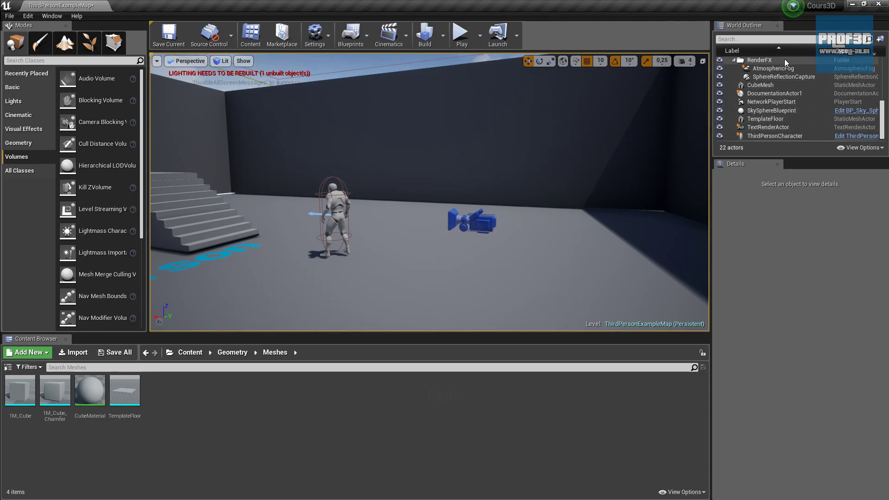
pyautogui.scroll(8, 852, 99)
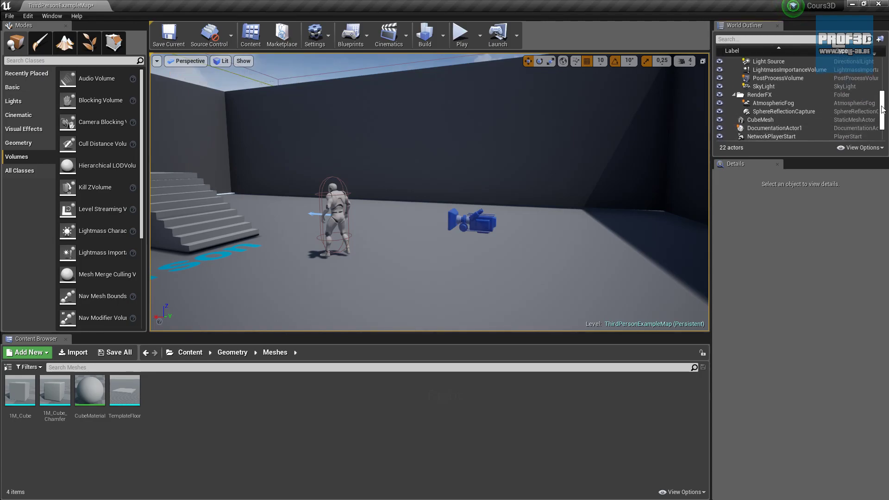
pyautogui.moveTo(883, 80)
pyautogui.mouseDown()
pyautogui.moveTo(887, 124)
pyautogui.moveTo(883, 73)
pyautogui.mouseUp()
pyautogui.moveTo(569, 194); pyautogui.dragTo(518, 193, button='right')
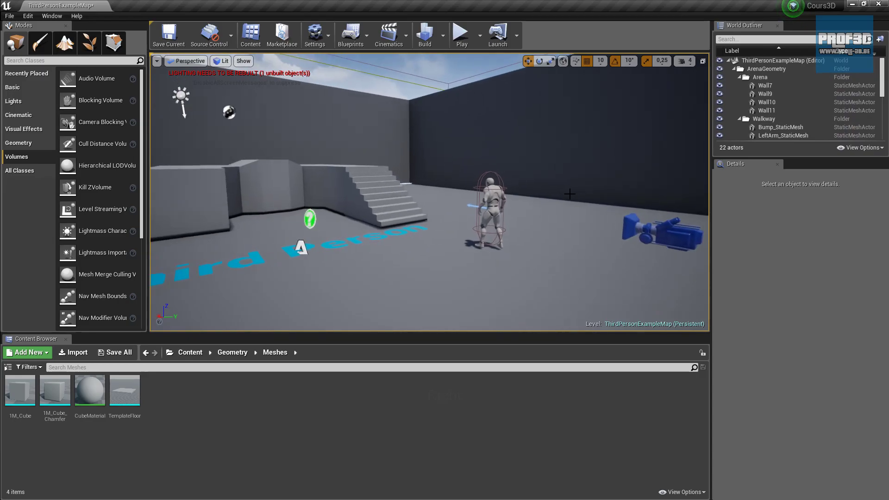
# Step: Select the arena's template floor and move it to location X -840, Y 210, Z 130
pyautogui.click(761, 88)
pyautogui.click(546, 220)
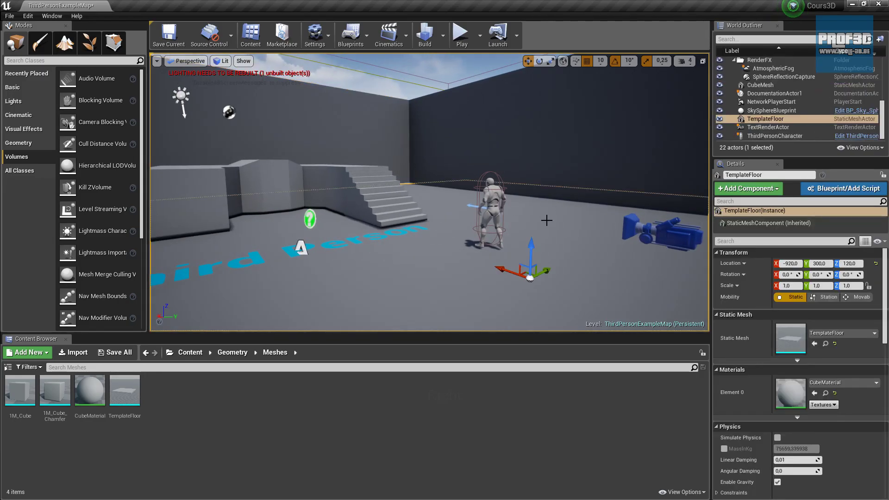
pyautogui.moveTo(531, 252); pyautogui.dragTo(468, 252)
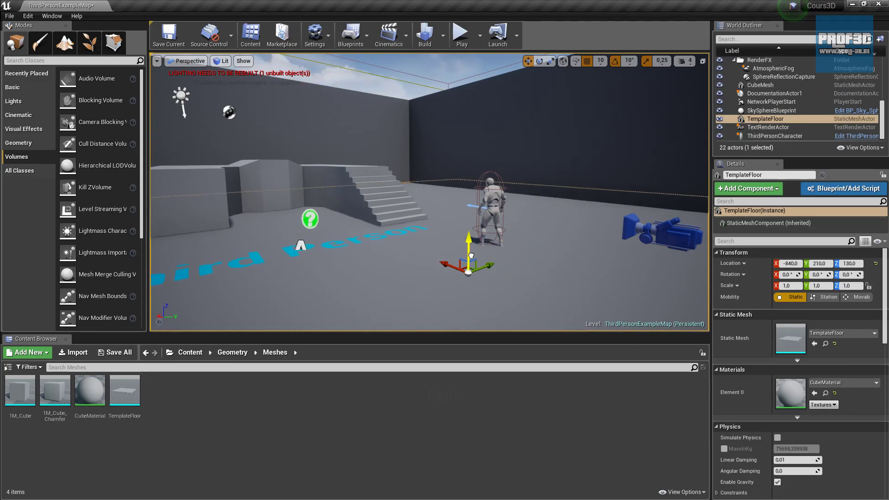
# Step: Delete the "Third Person" floor text and the green question-mark documentation actor from the level
pyautogui.click(757, 110)
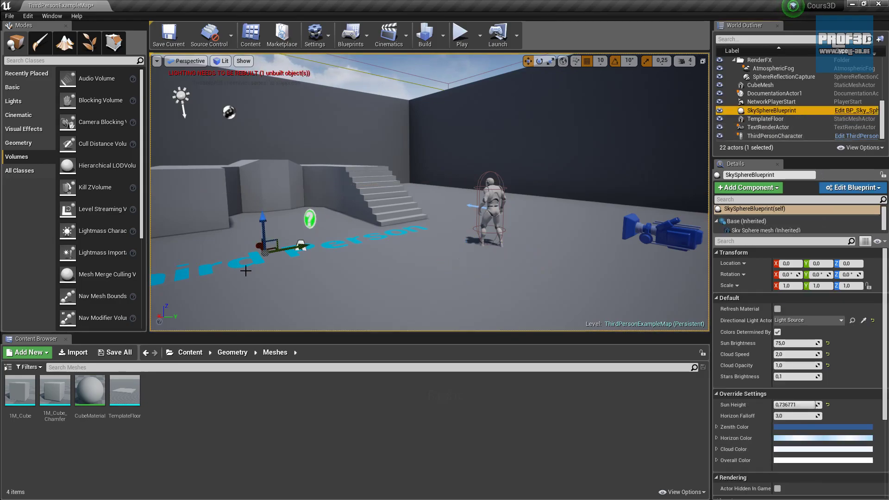
pyautogui.press('f')
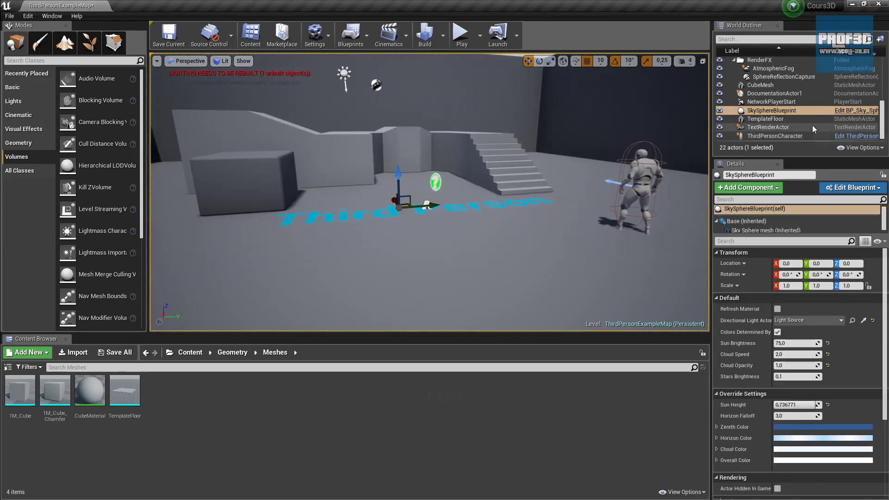
pyautogui.click(783, 127)
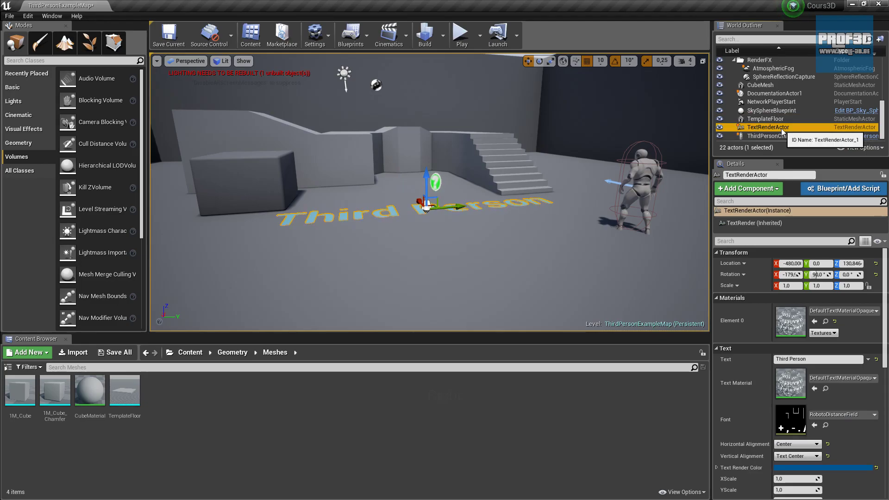
pyautogui.press('Delete')
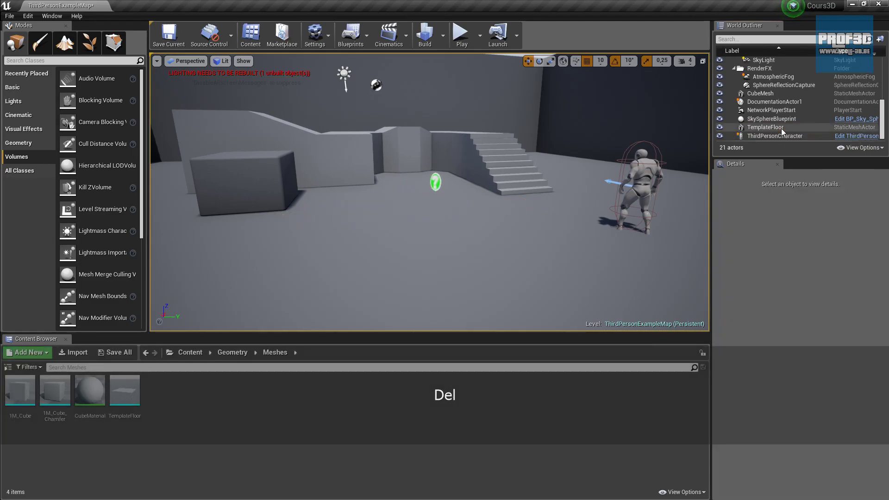
pyautogui.click(436, 183)
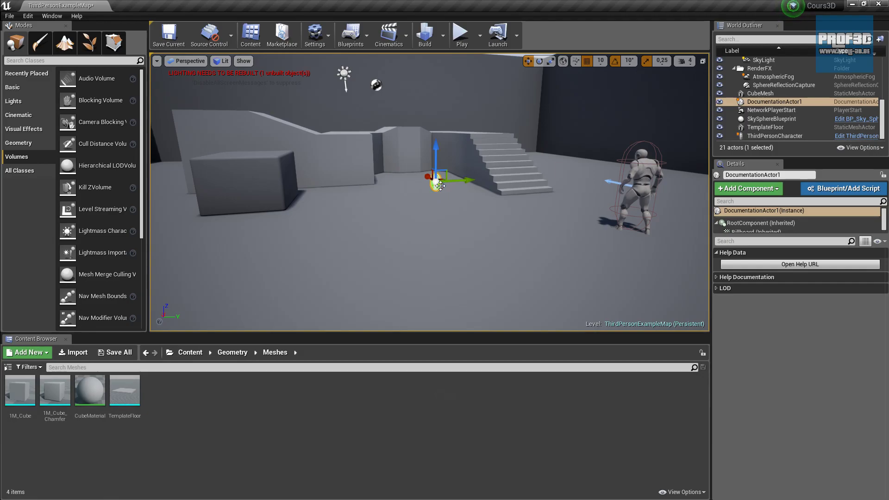
pyautogui.press('Delete')
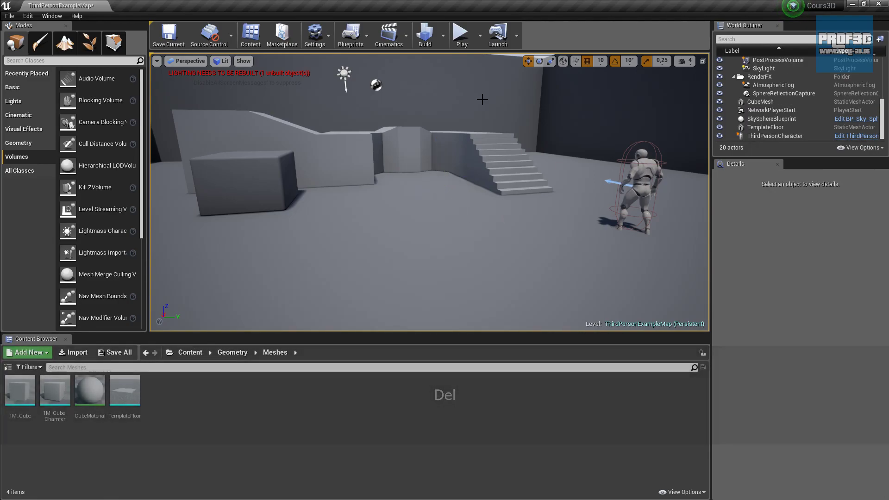
# Step: Inspect the properties of the floor, the linear stair and the third-person character by selecting each, ending with the floor selected
pyautogui.click(559, 272)
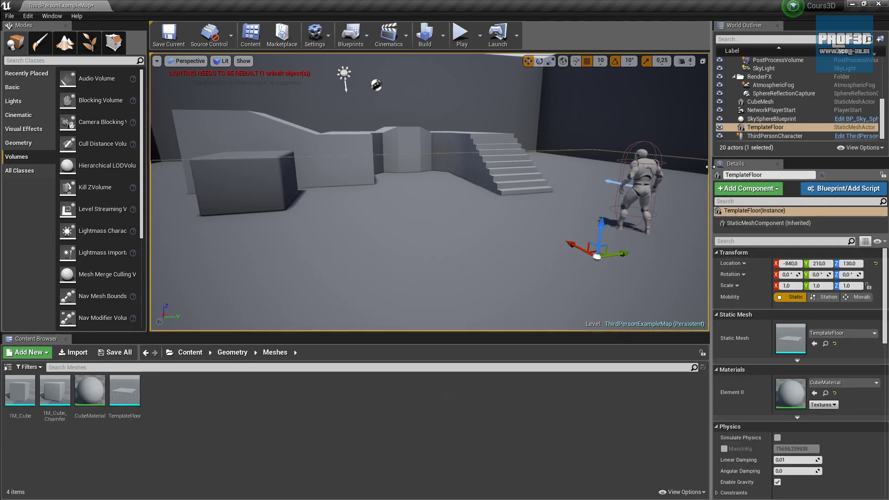
pyautogui.click(635, 176)
pyautogui.click(532, 175)
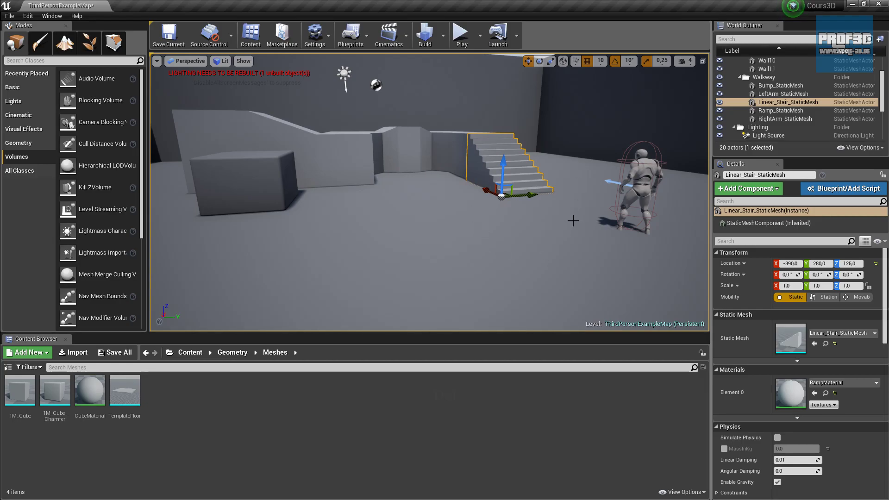
pyautogui.click(638, 189)
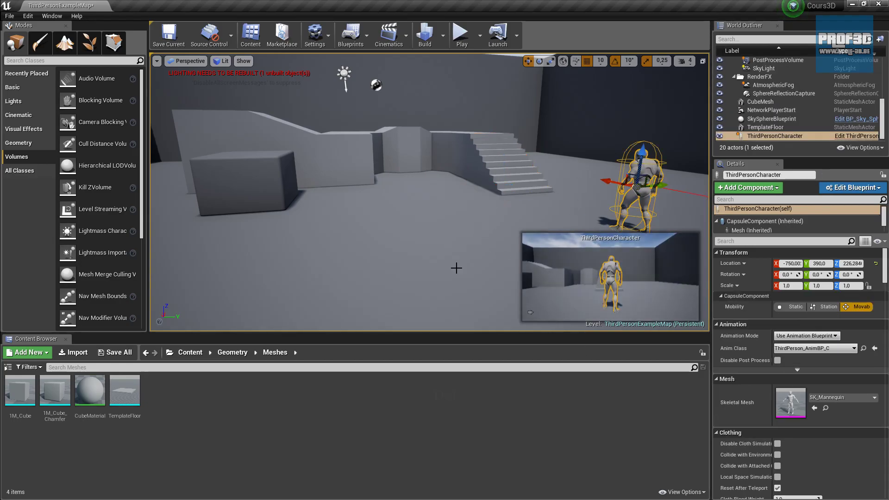
pyautogui.click(455, 266)
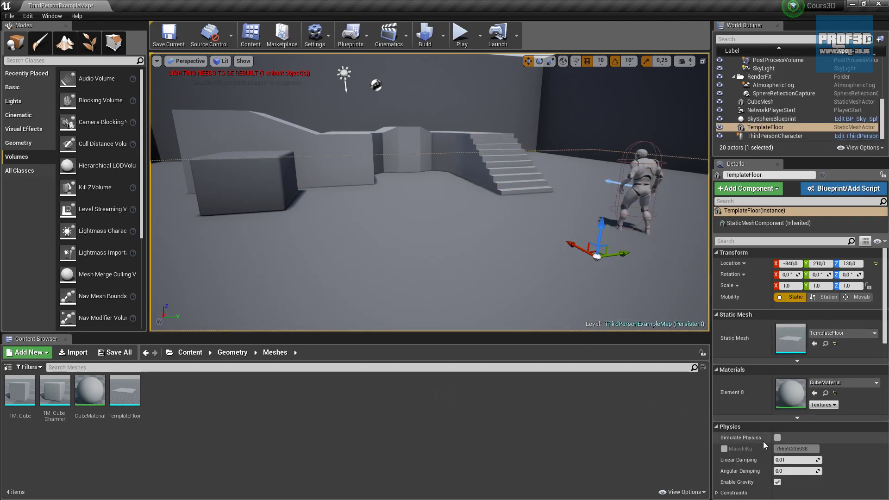
pyautogui.moveTo(885, 302); pyautogui.dragTo(875, 265)
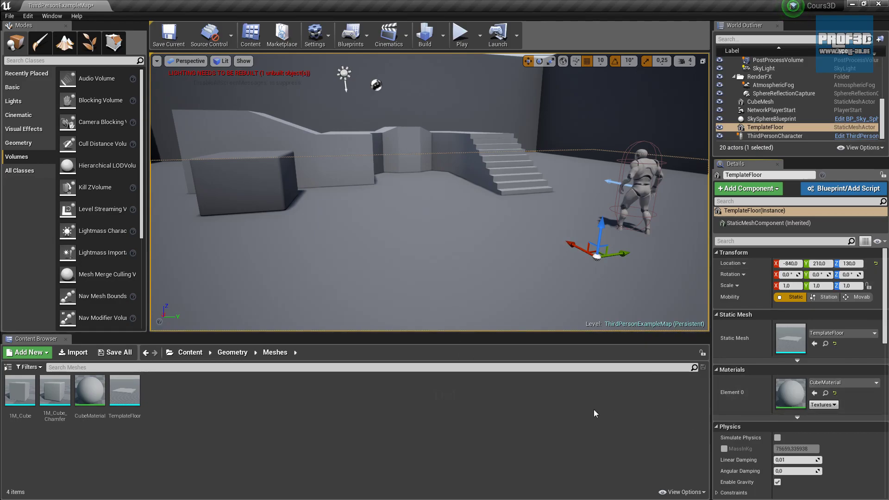
pyautogui.moveTo(448, 201)
pyautogui.mouseDown(button='right')
pyautogui.moveTo(416, 147)
pyautogui.moveTo(452, 210)
pyautogui.moveTo(443, 202)
pyautogui.mouseUp(button='right')
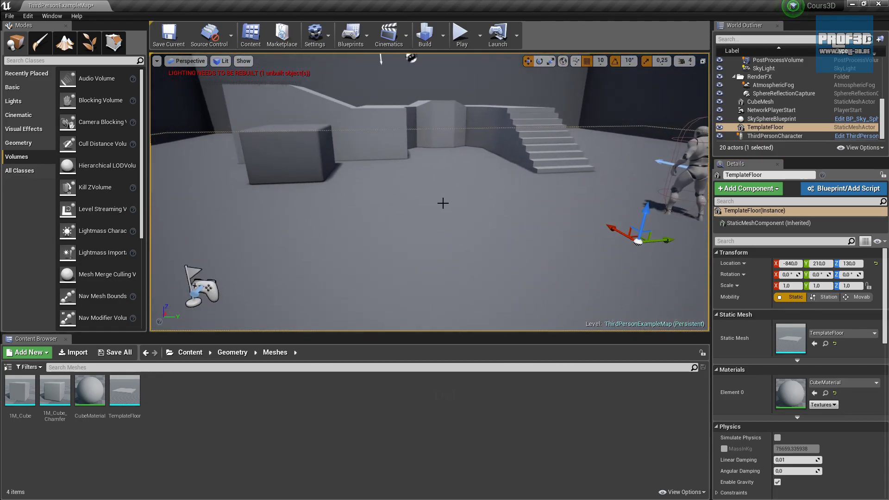